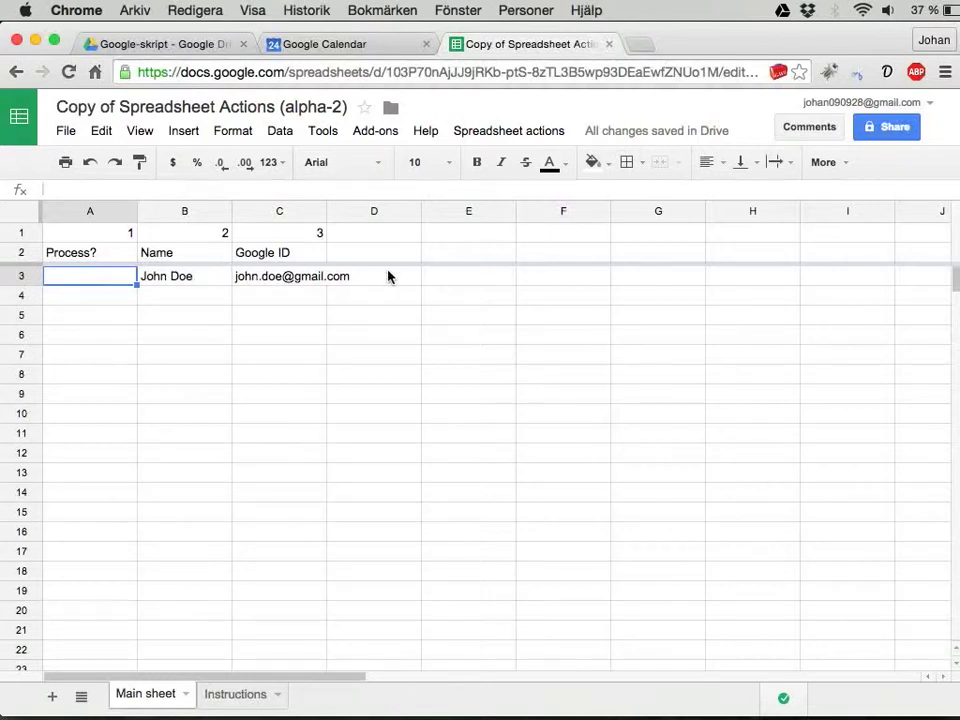
Step: Clear the sample name and e-mail in row 3 and the old Name and Google ID headings
left_click(196, 257)
key("Down")
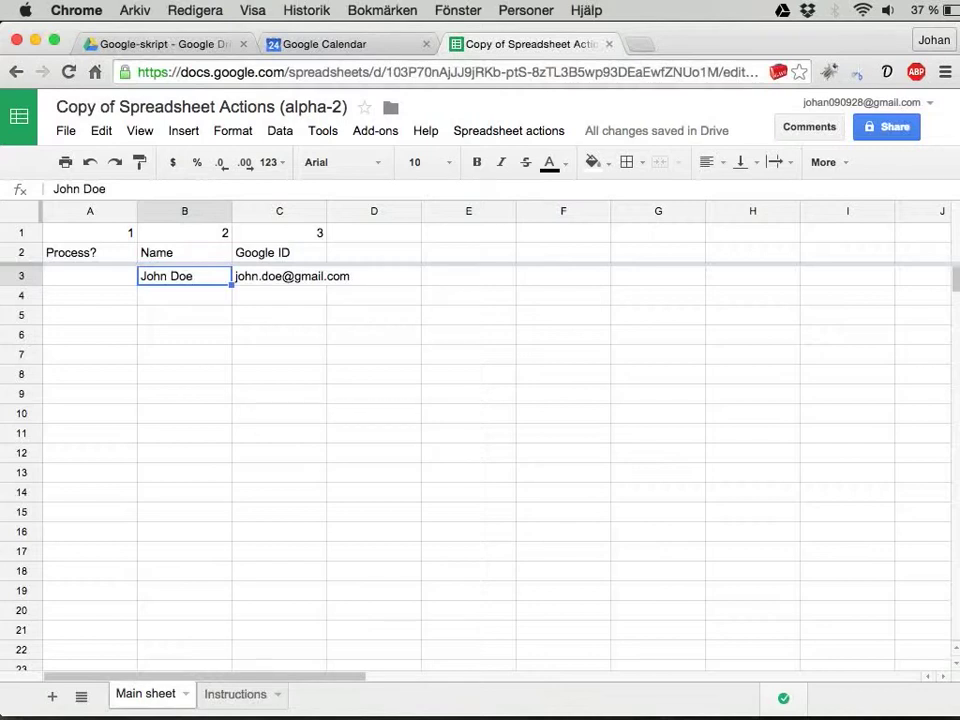
key("shift+Right")
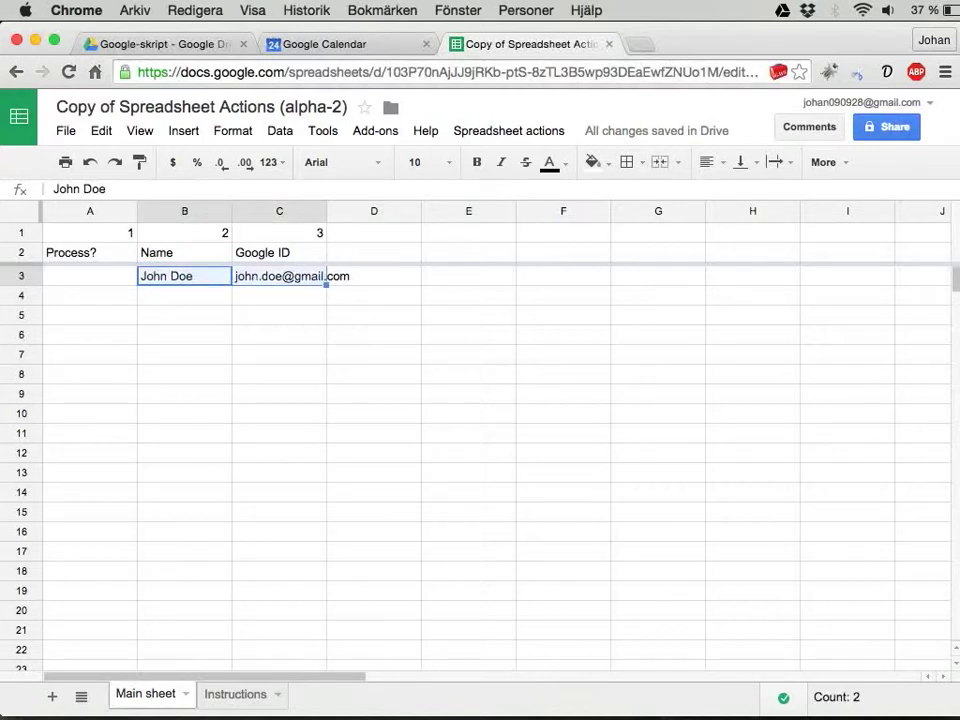
key("Delete")
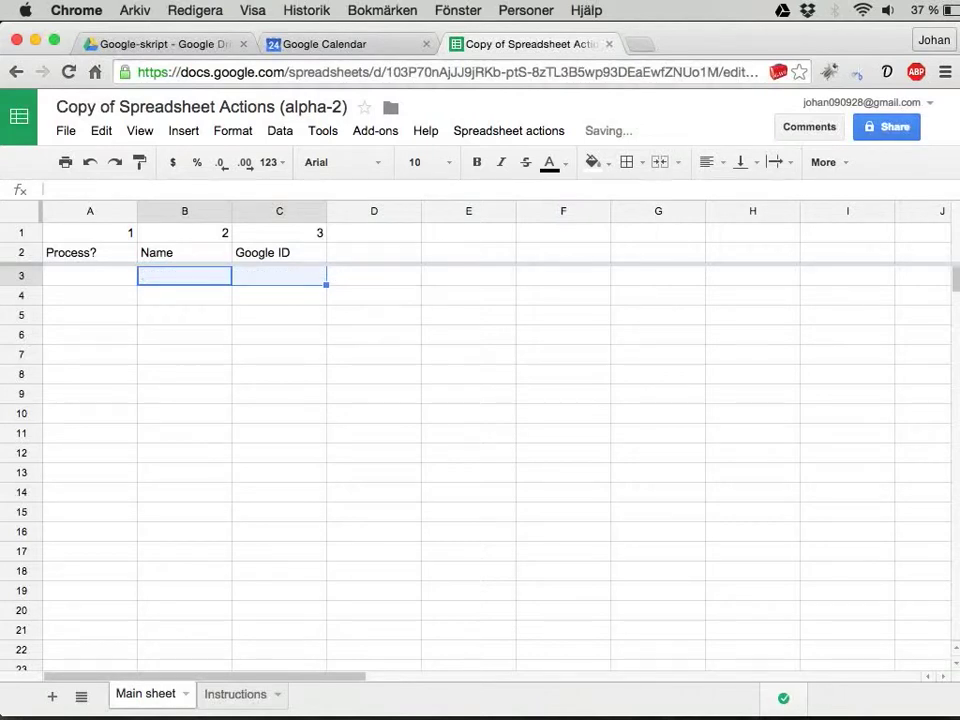
left_click(184, 252)
key("shift+Right")
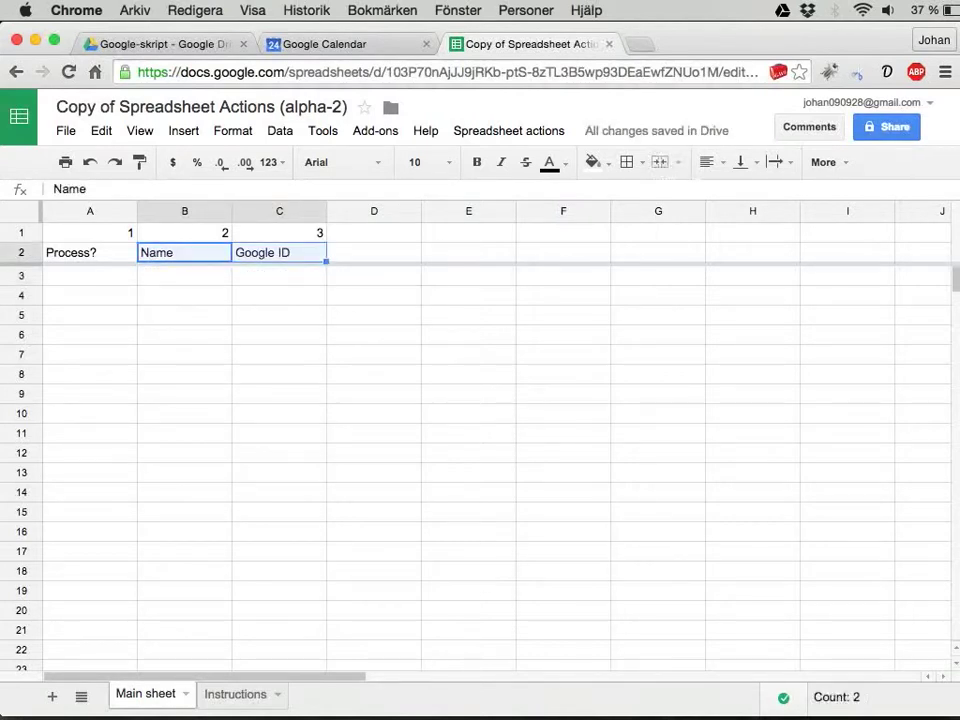
key("Delete")
key("shift+Left")
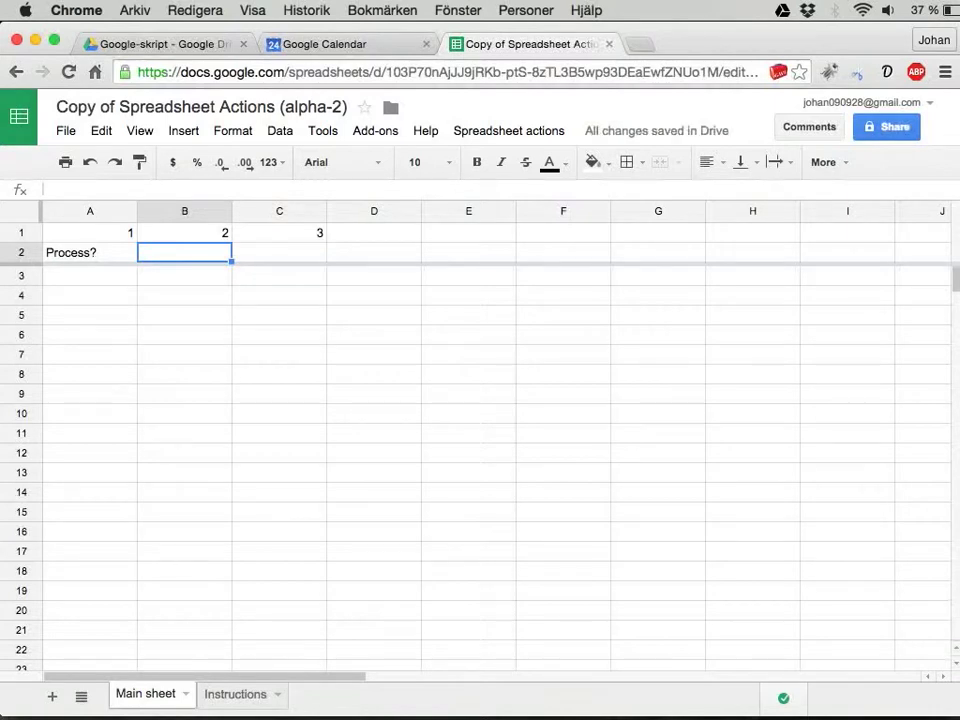
Step: Enter the heading Lektionsrubrik in B2
type("Lektion")
key("Return")
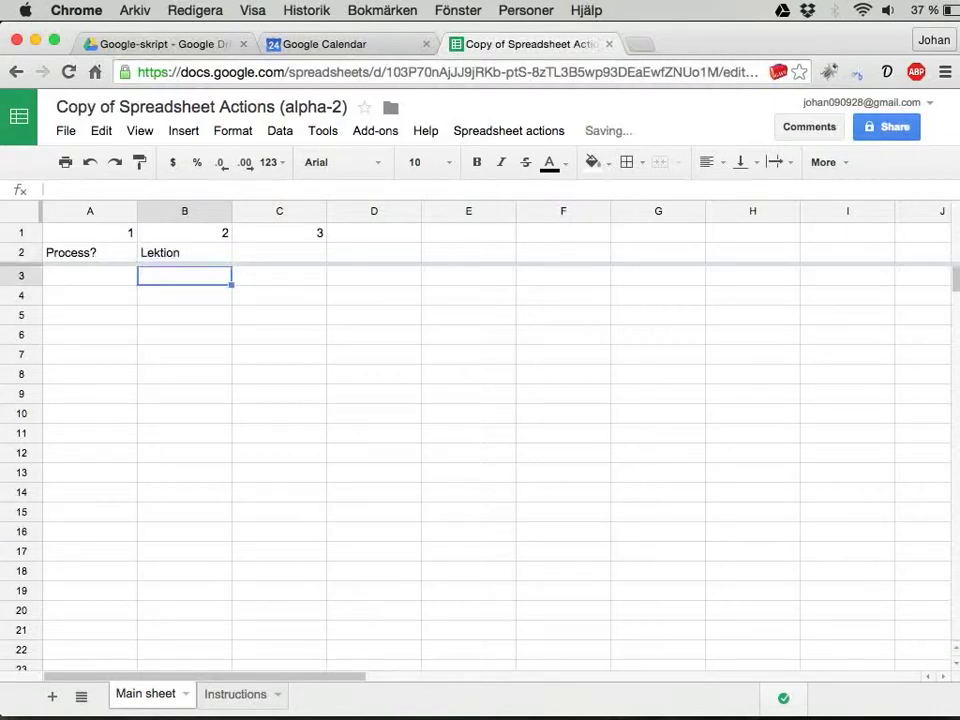
key("Up")
key("Return")
type("s")
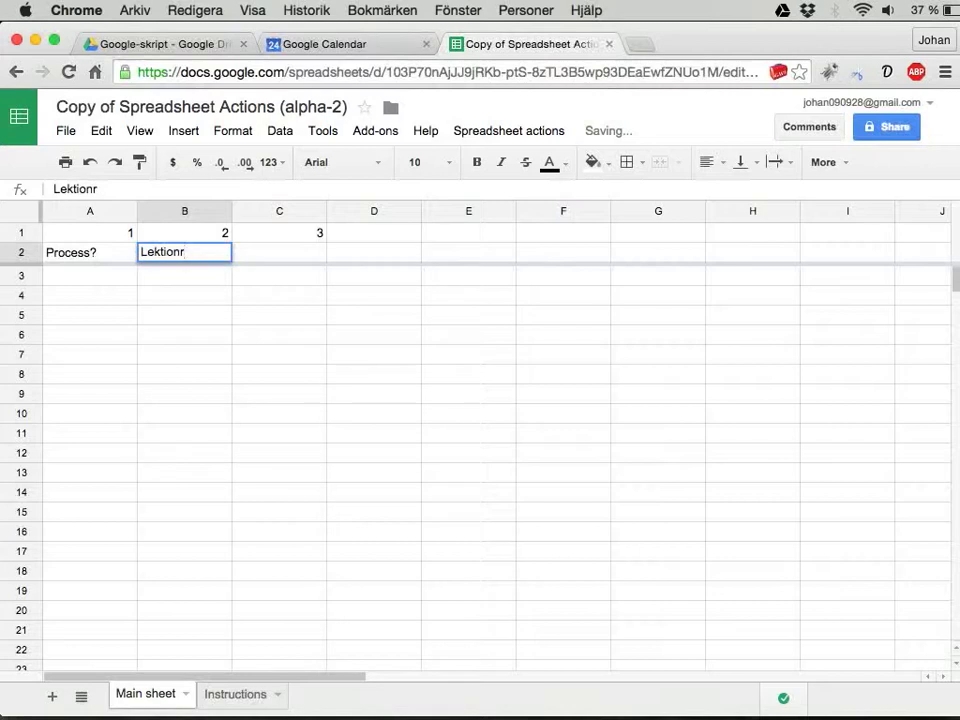
type("rubrik")
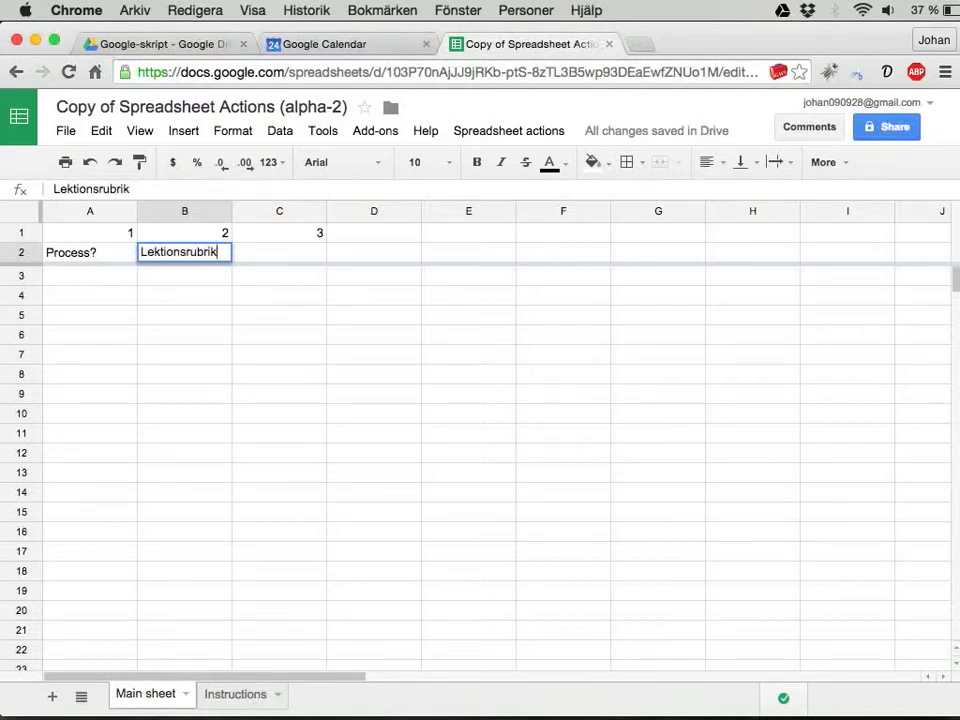
key("Return")
Step: Add headings Starttid, Sluttid, Klassrum and Beskrivning across C2:F2
left_click(279, 252)
type("Sta")
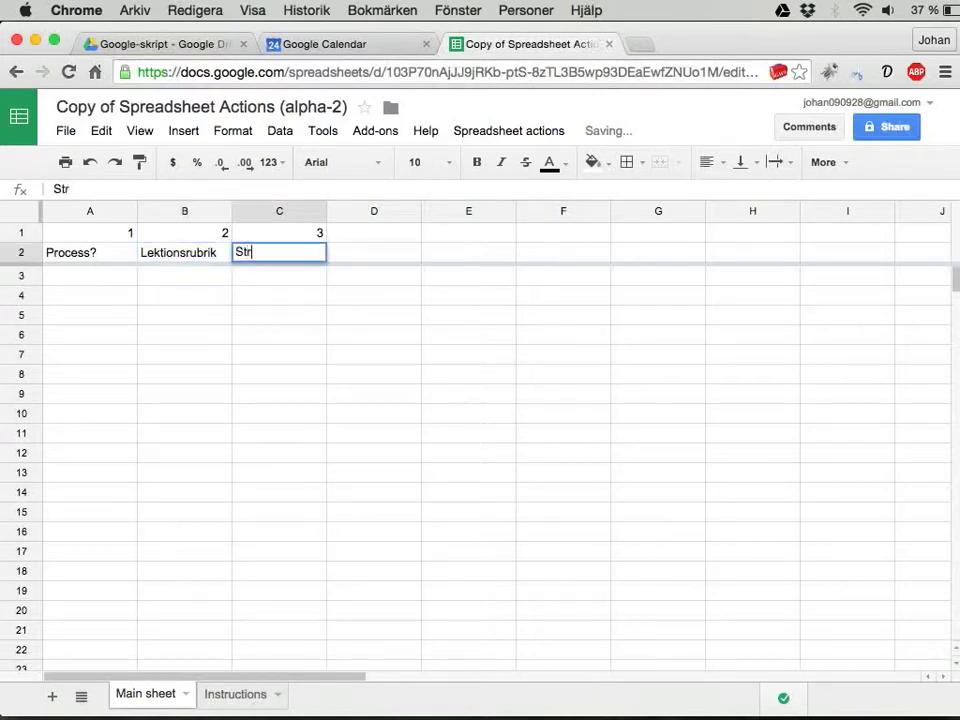
type("rttid")
key("Tab")
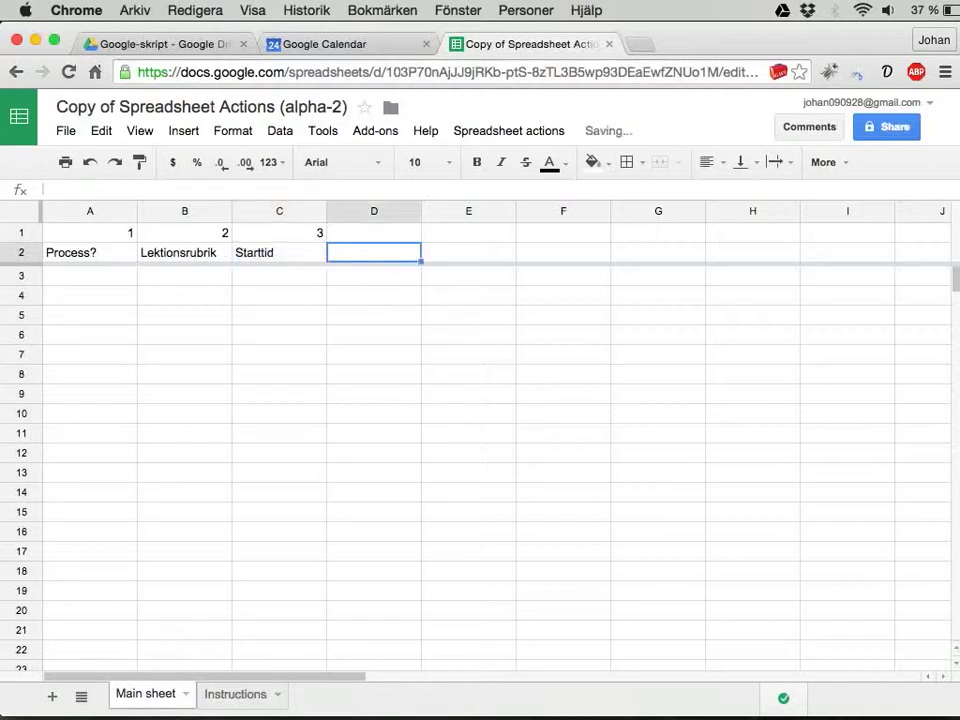
type("Sluttid")
key("Tab")
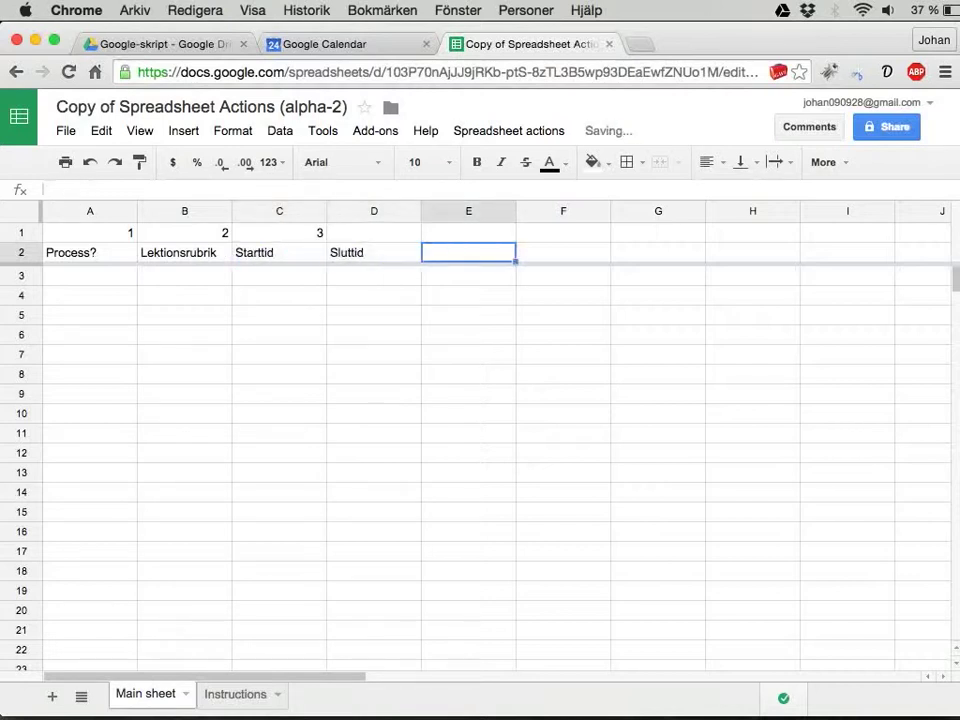
type("Klassrum")
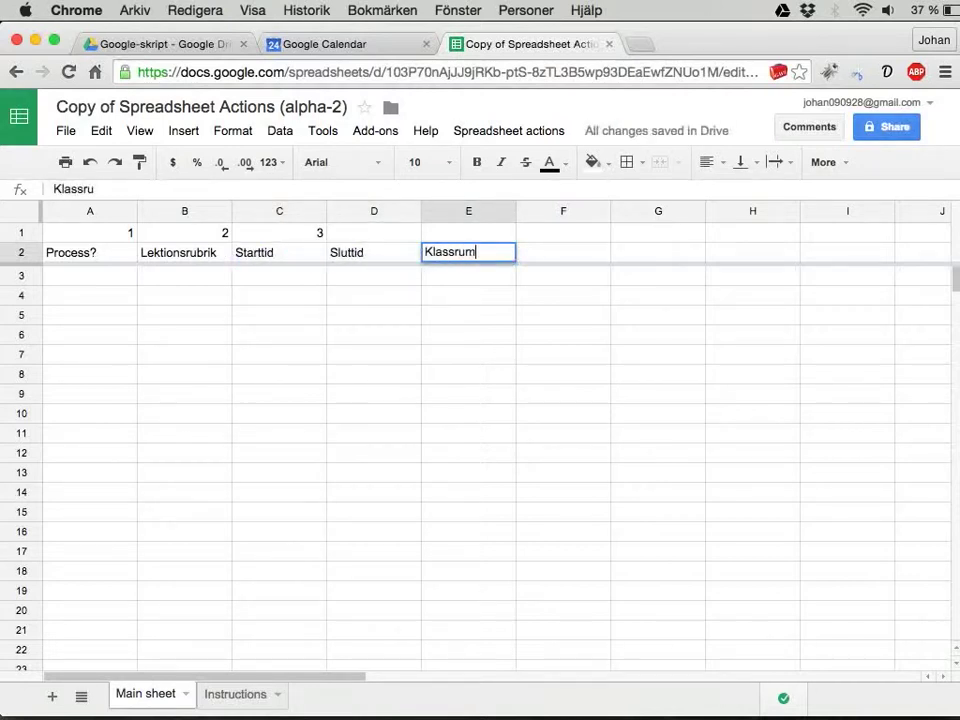
key("Tab")
type("Beskriv")
key("BackSpace")
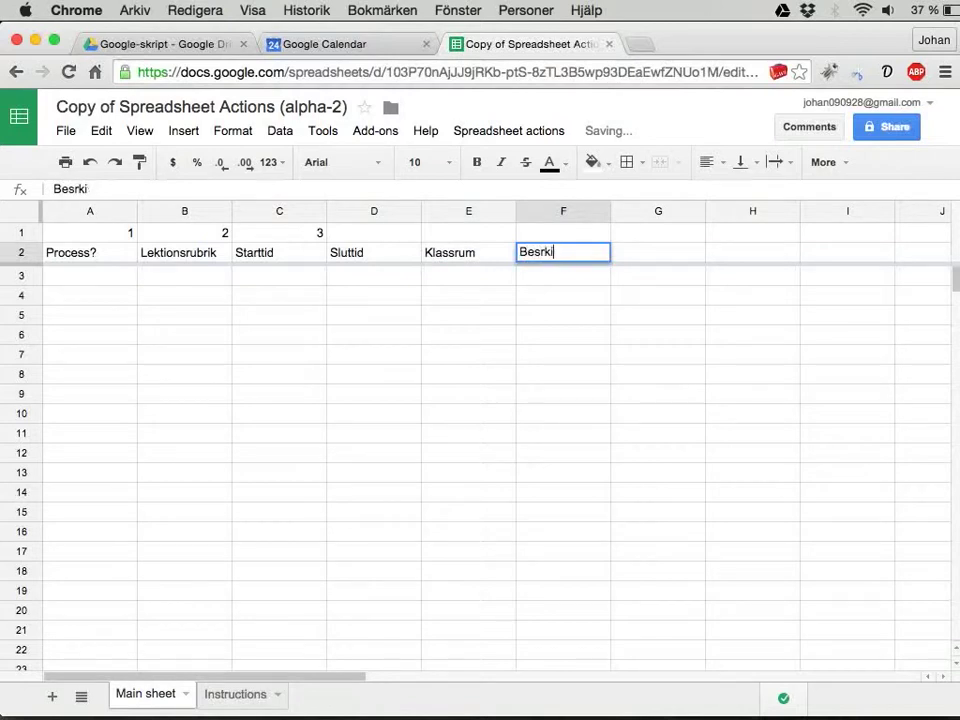
key("BackSpace")
key("BackSpace")
key("BackSpace")
type("krivning")
key("Return")
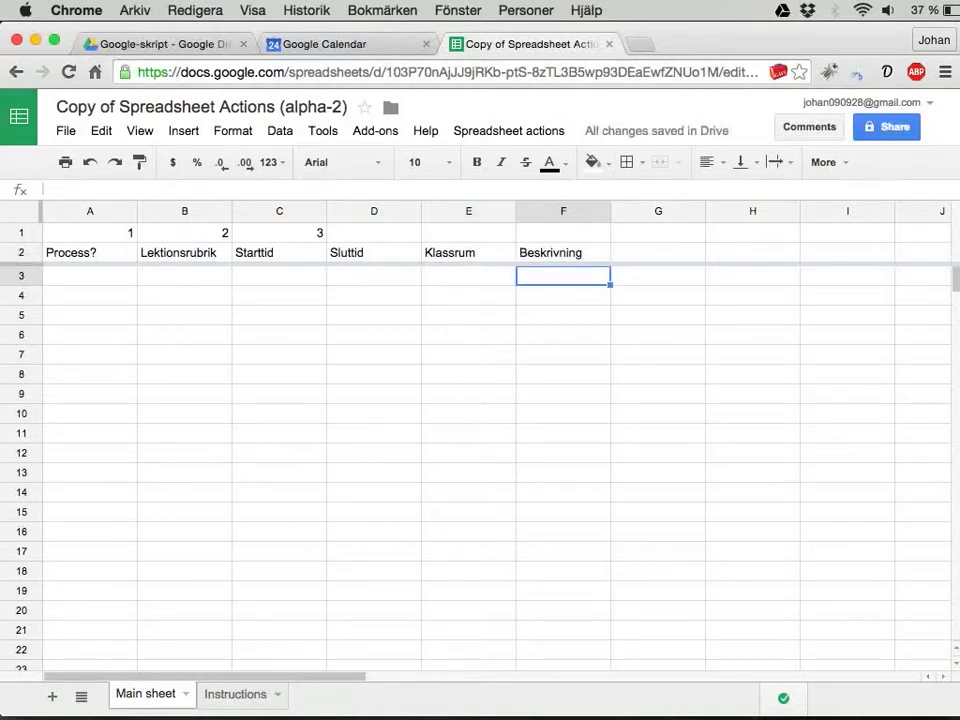
key("Left")
key("Left")
key("Left")
key("Left")
key("Left")
key("Right")
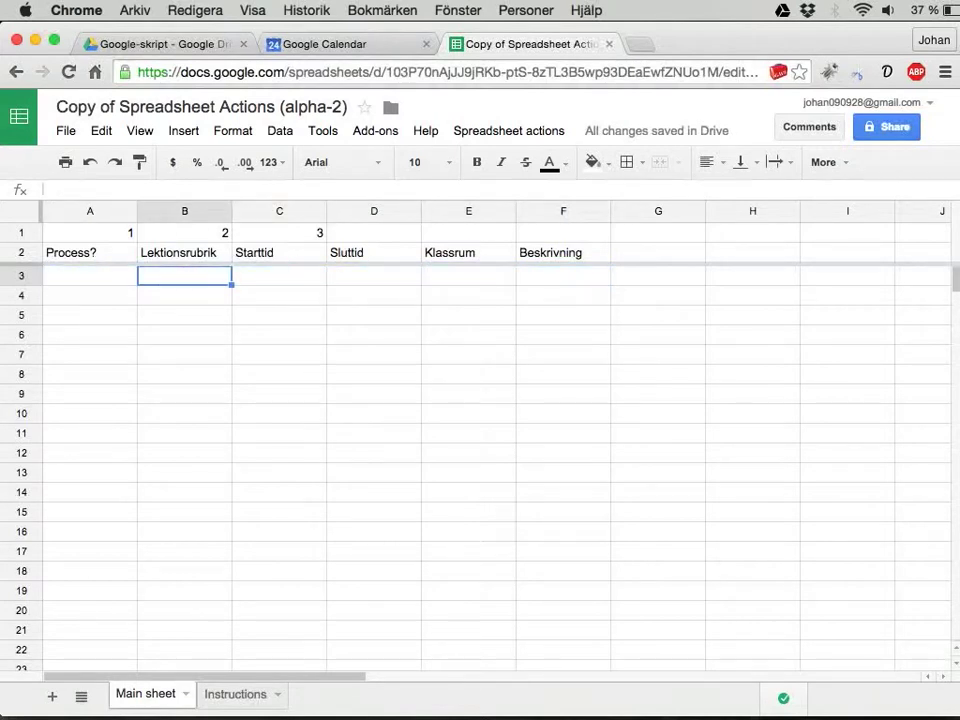
Step: Enter Introduktion, Diagnos and Repetition av bråkräkning (1 av 2) in B3:B5
type("In")
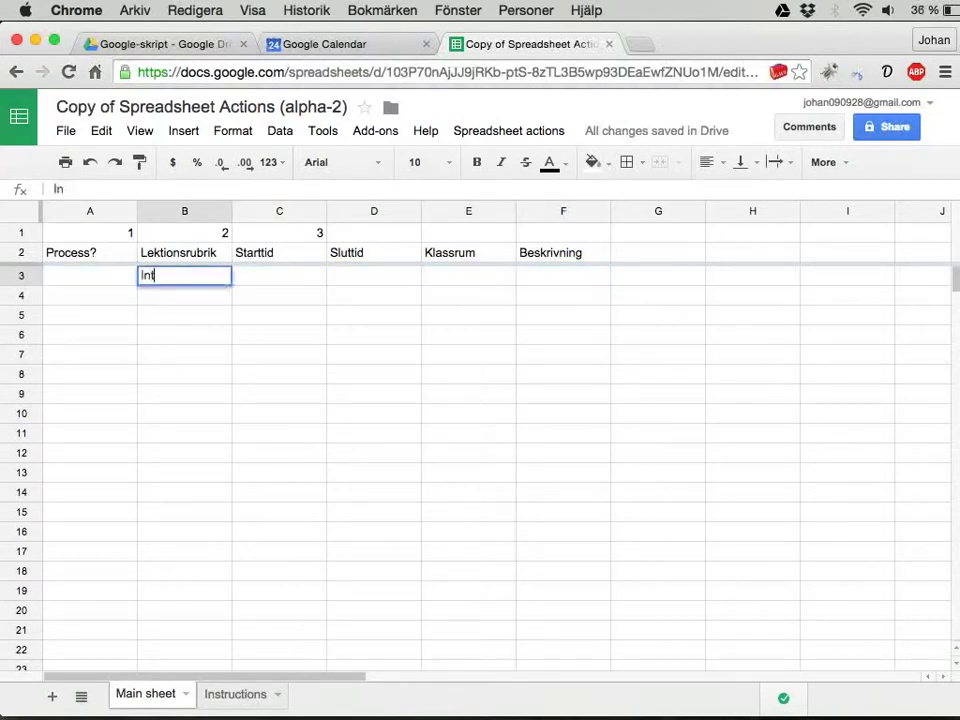
type("troduktion")
key("Return")
type("D")
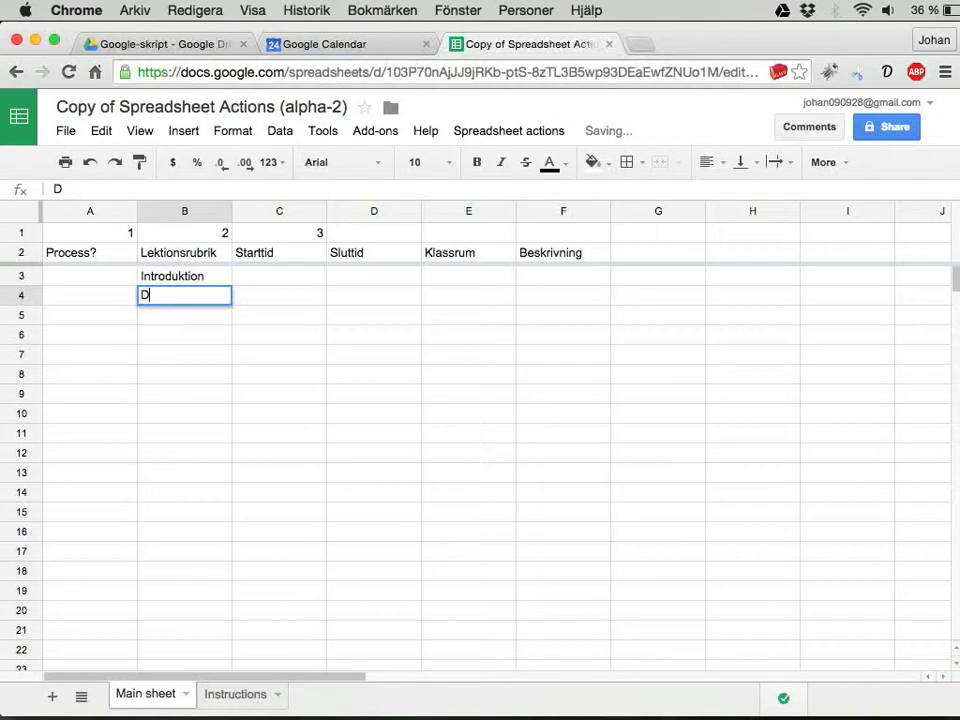
type("iagon")
key("BackSpace")
key("BackSpace")
type("nos")
key("Return")
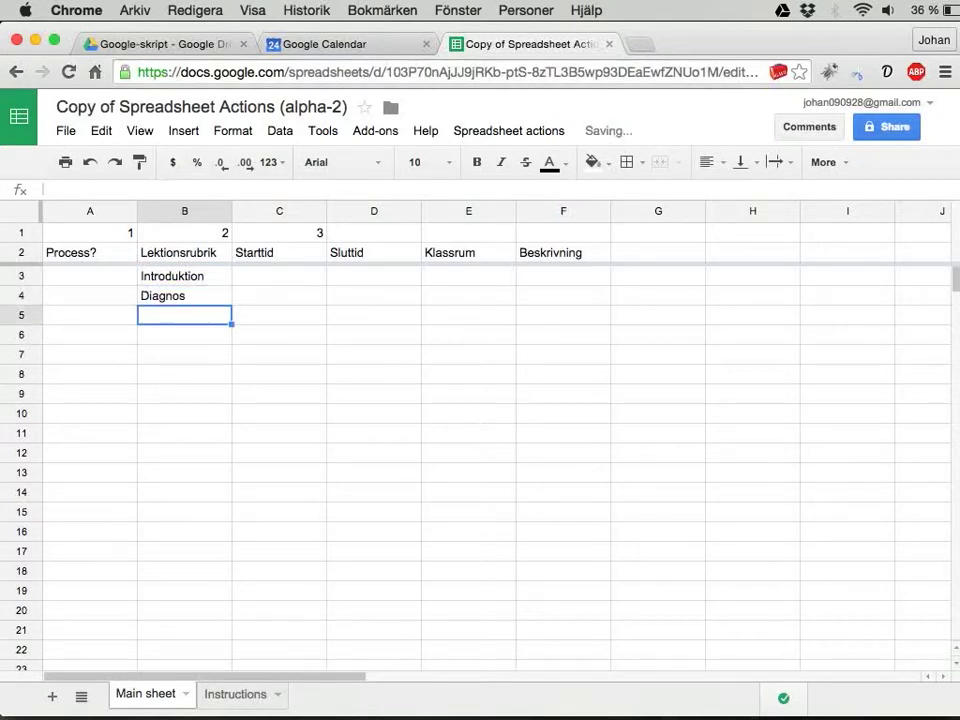
type("Repet")
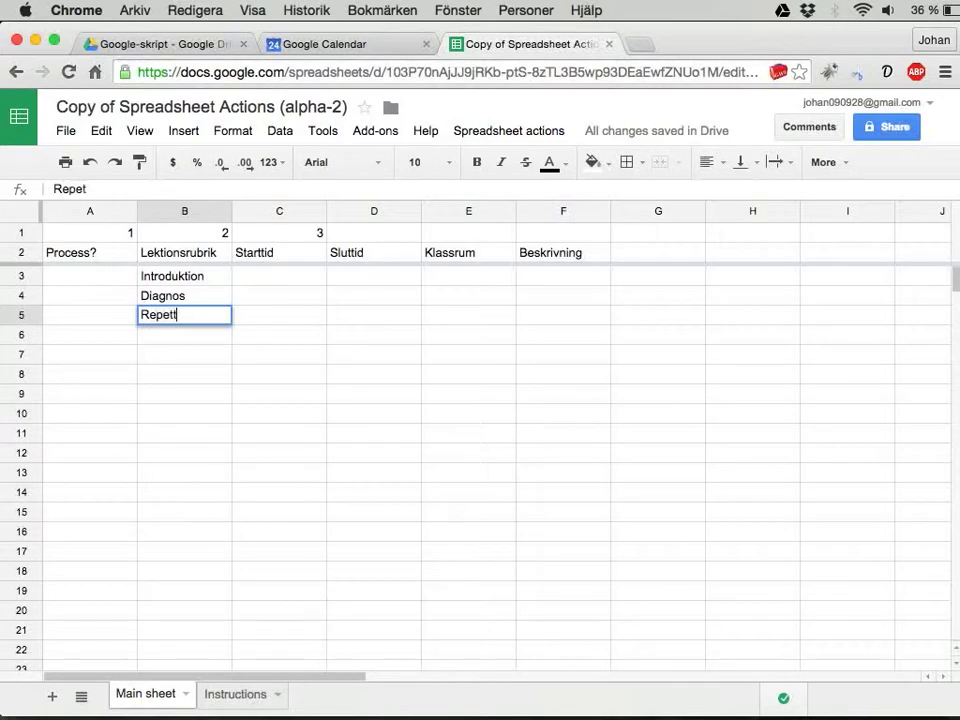
type("ition av bråk")
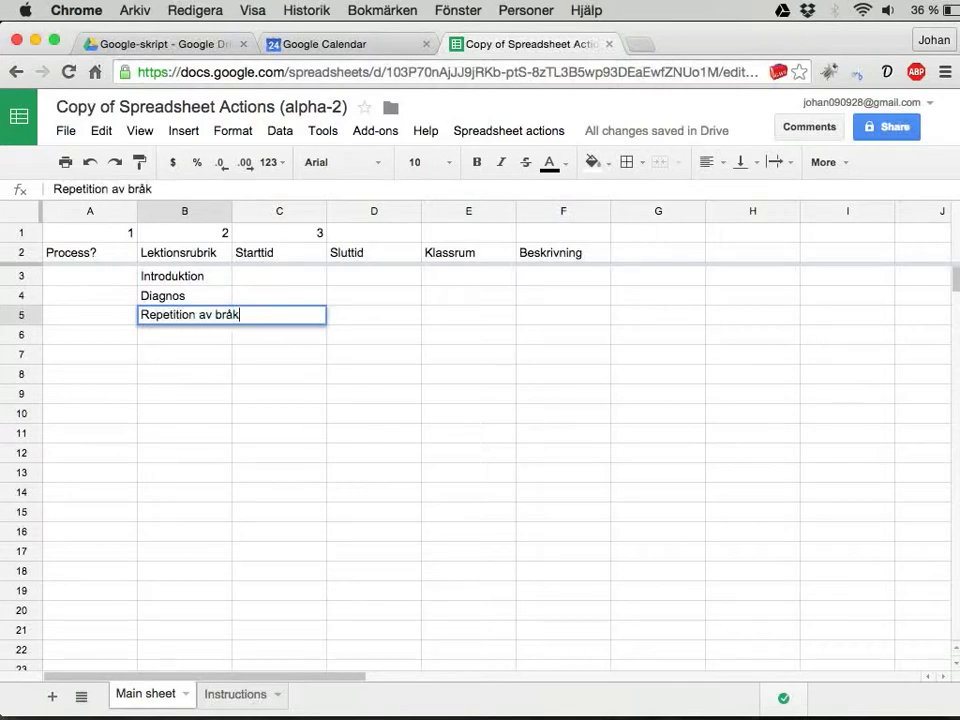
type("räkning (1 av")
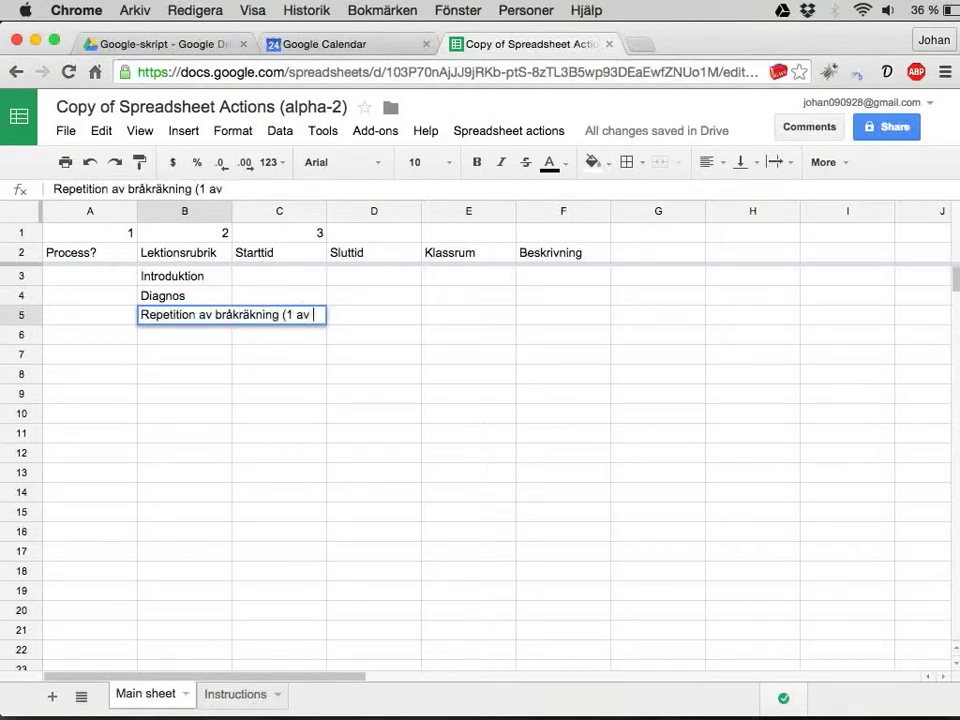
type(" 2)")
key("Return")
Step: Copy the repetition title into B6 as (2 av 2) and add Genomgång av diagnos in B7
key("Up")
key("ctrl+c")
key("Down")
key("ctrl+v")
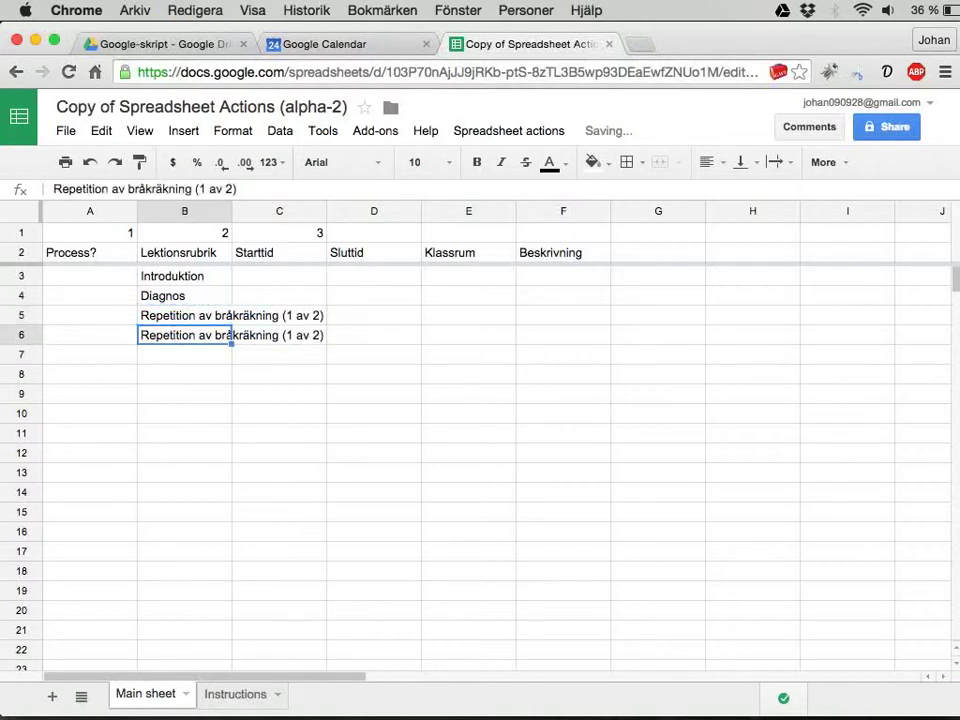
key("Return")
key("Left")
key("Left")
key("Left")
key("Left")
key("Left")
key("BackSpace")
type("2")
key("Return")
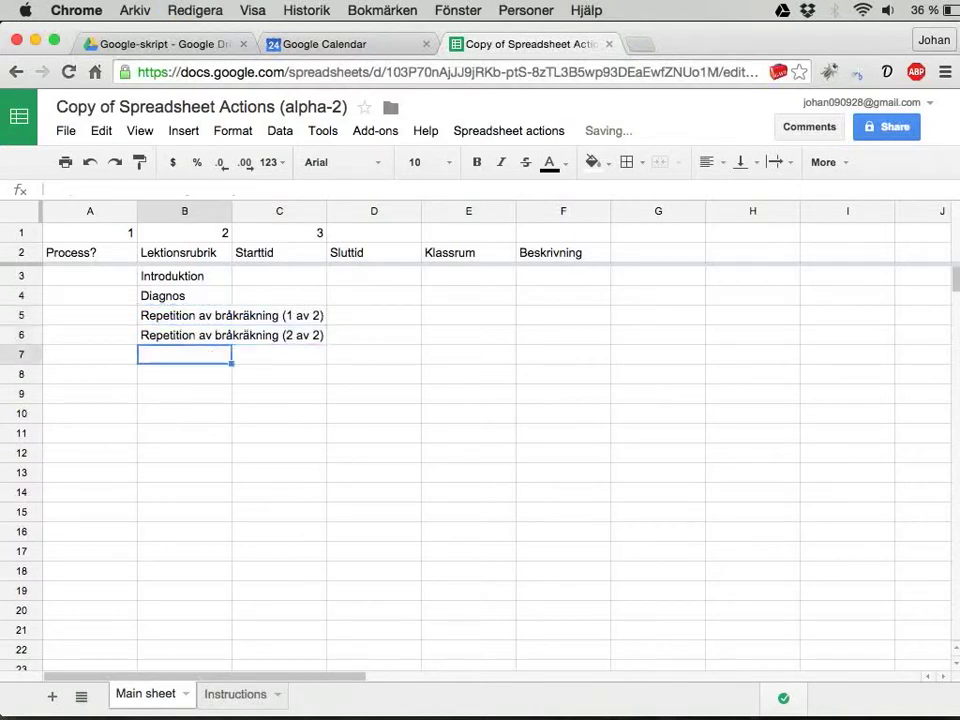
type("Genomgång av")
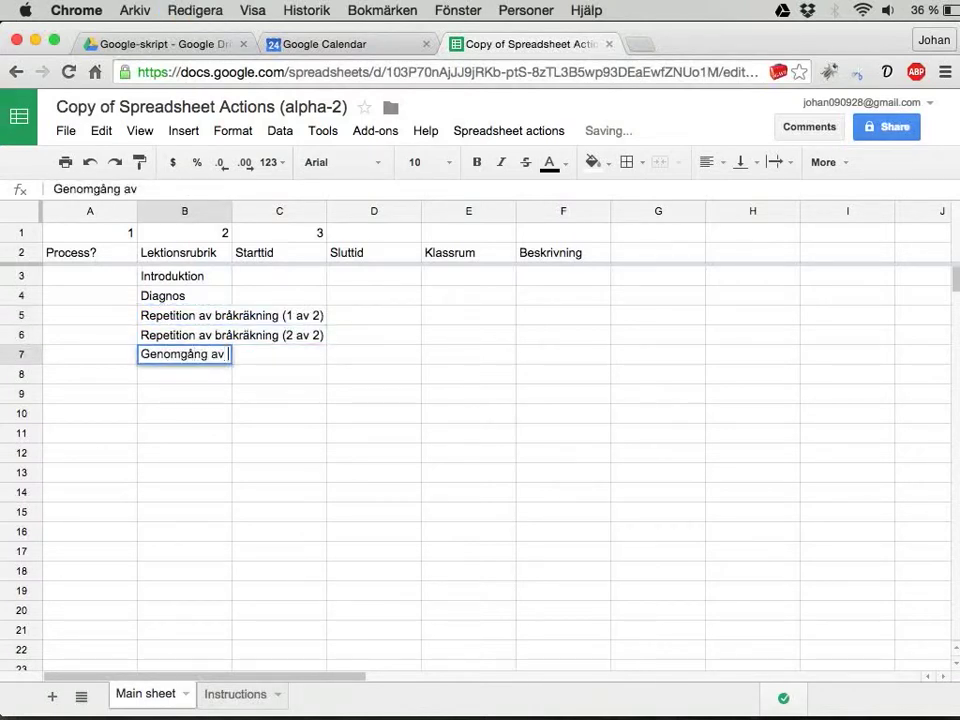
type(" diagnos")
key("Return")
key("Up")
key("Right")
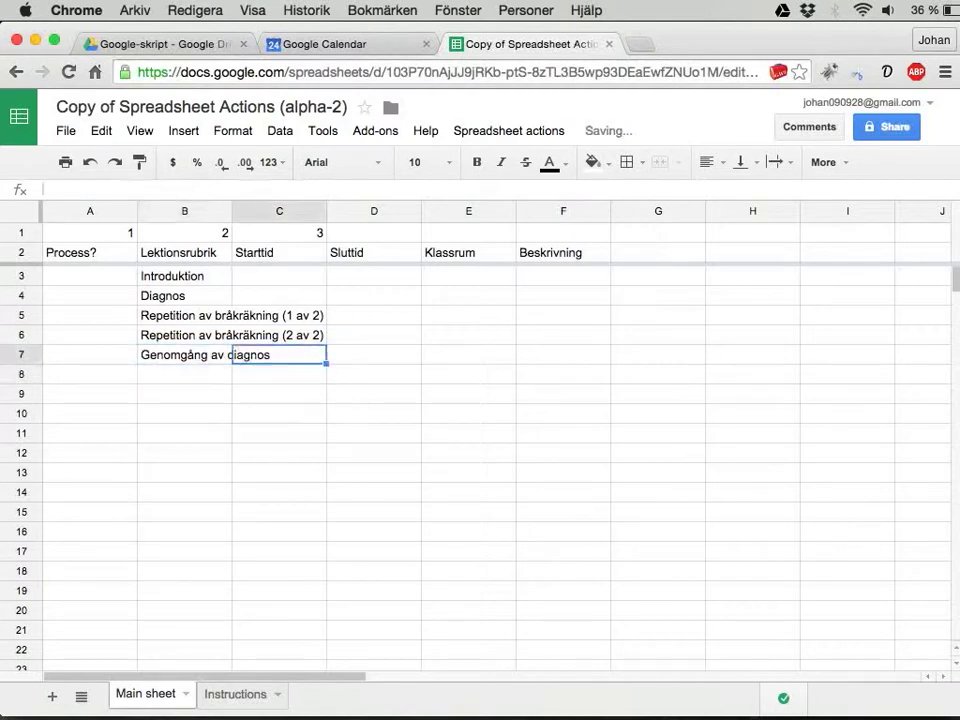
key("Up")
key("Up")
key("Up")
key("Up")
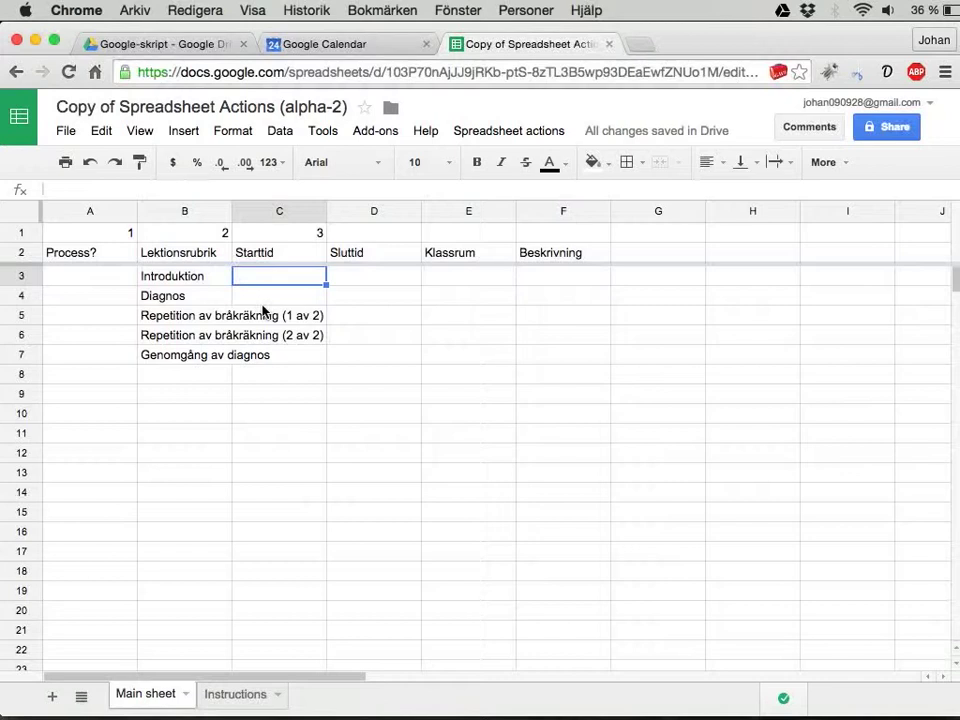
type("2015")
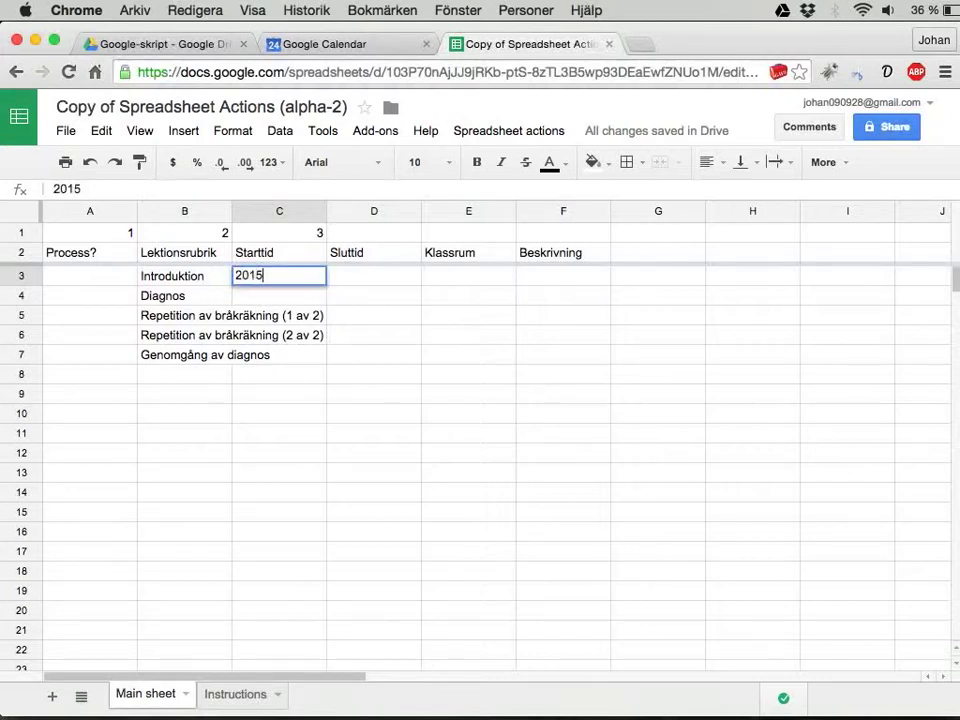
type("-03-")
type("25 08")
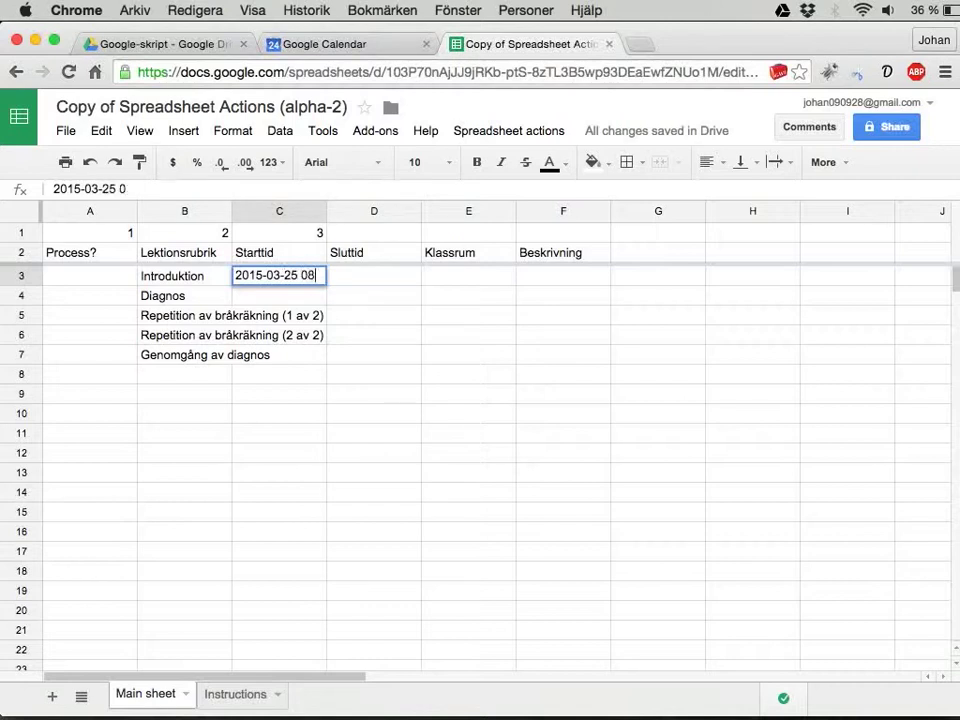
type(":20")
key("Return")
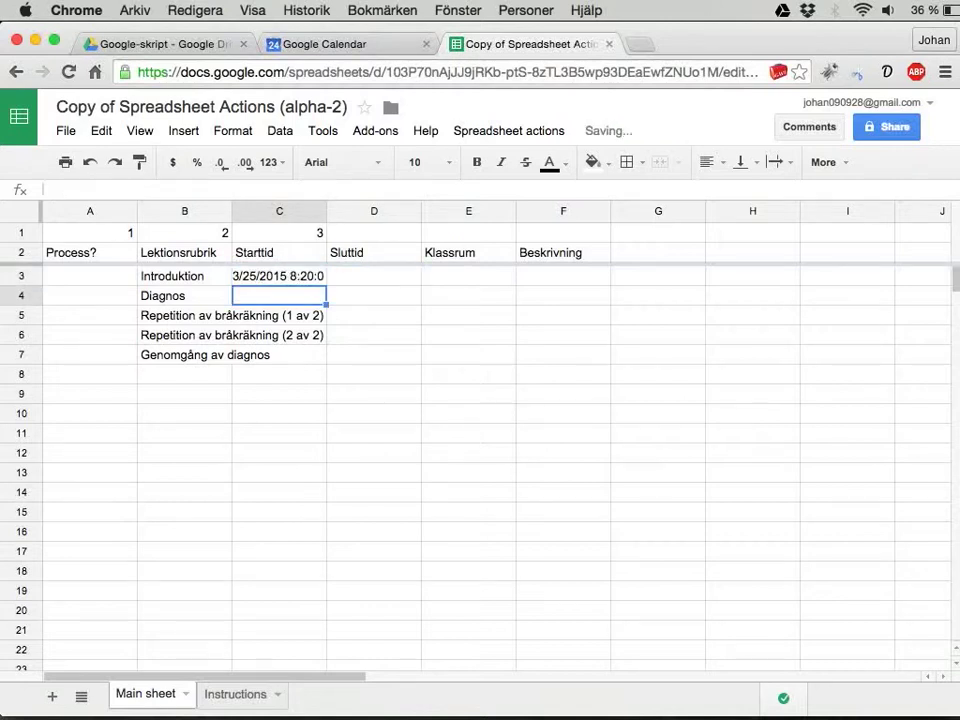
left_click(373, 276)
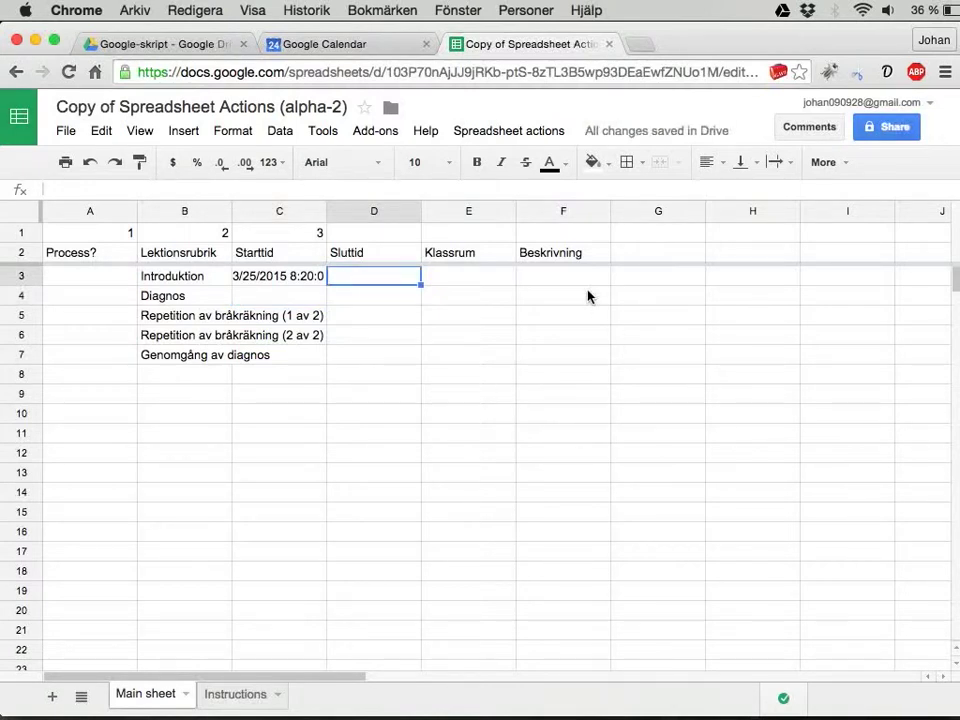
mouse_move(374, 211)
type("=C3+")
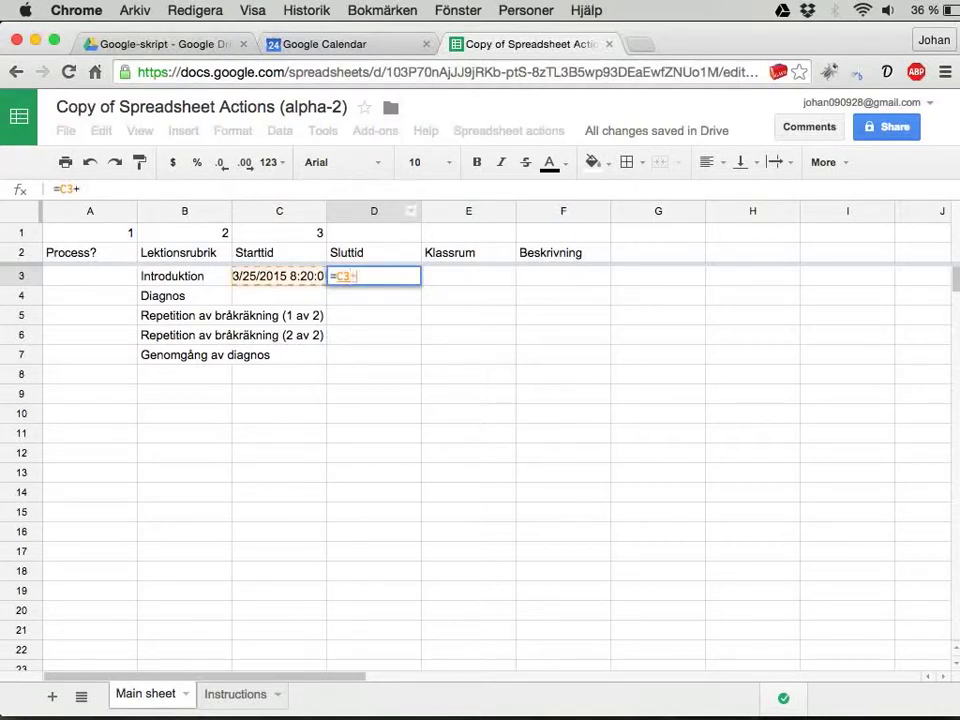
type("\"01")
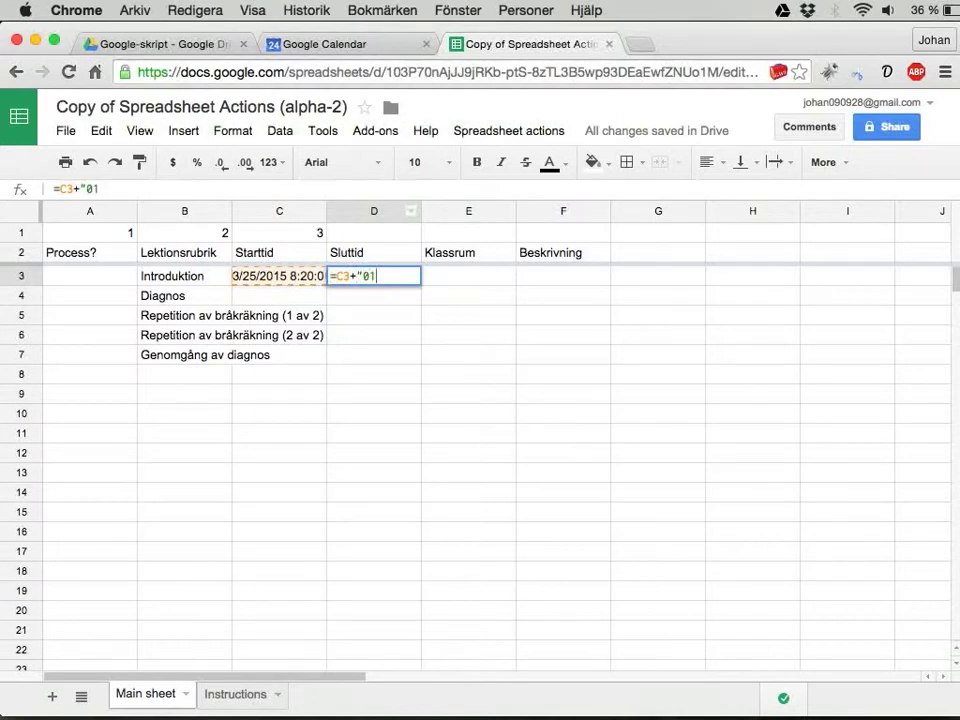
type(":00\"")
key("Return")
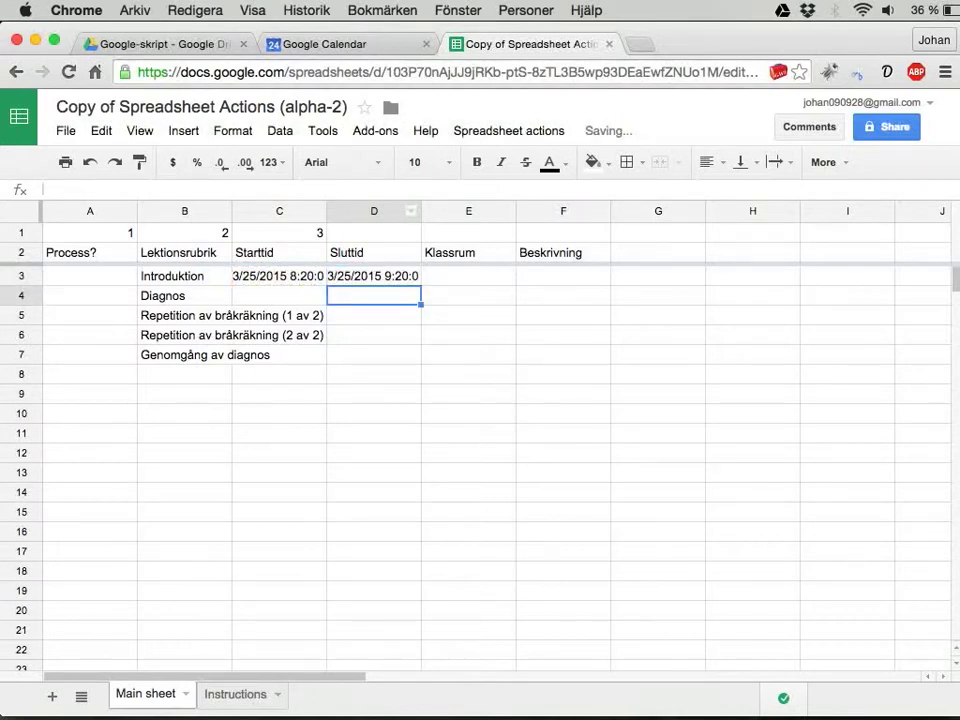
left_click(374, 276)
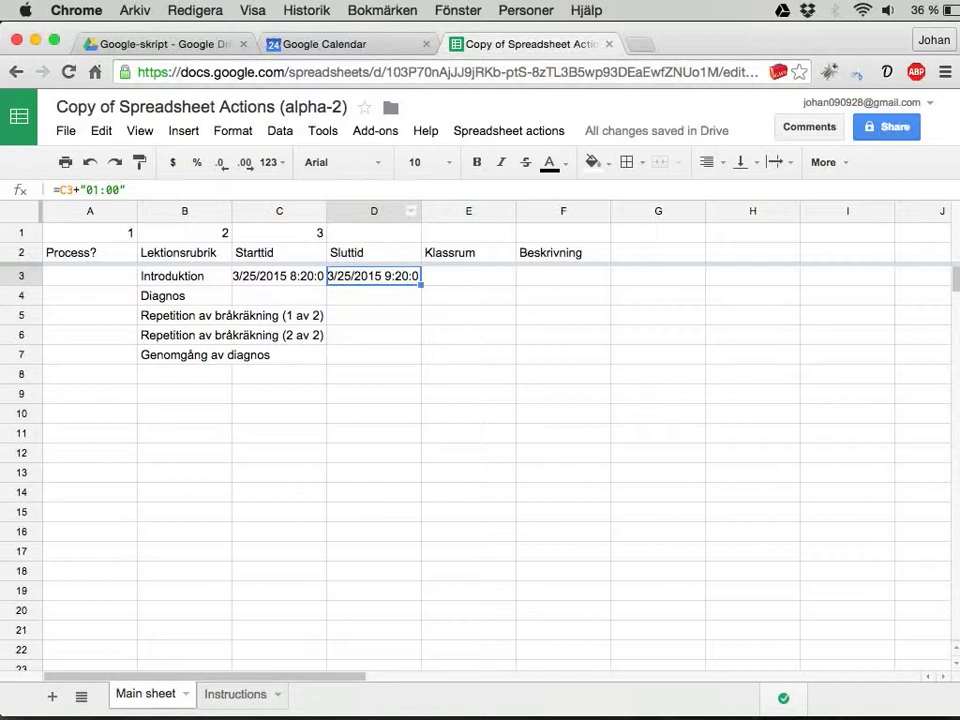
left_click(279, 295)
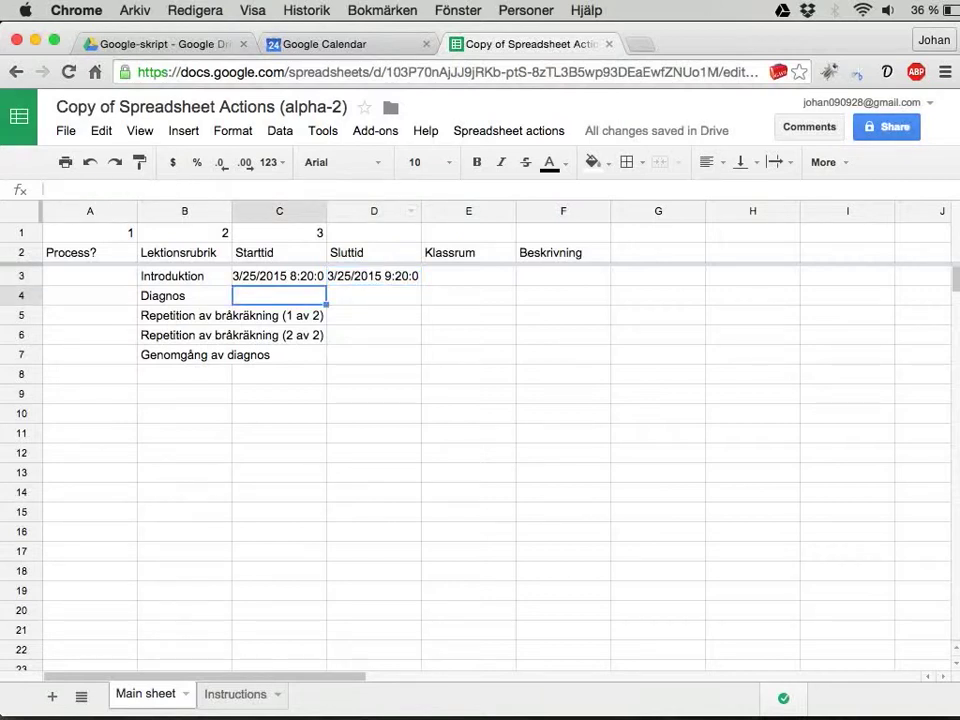
type("2")
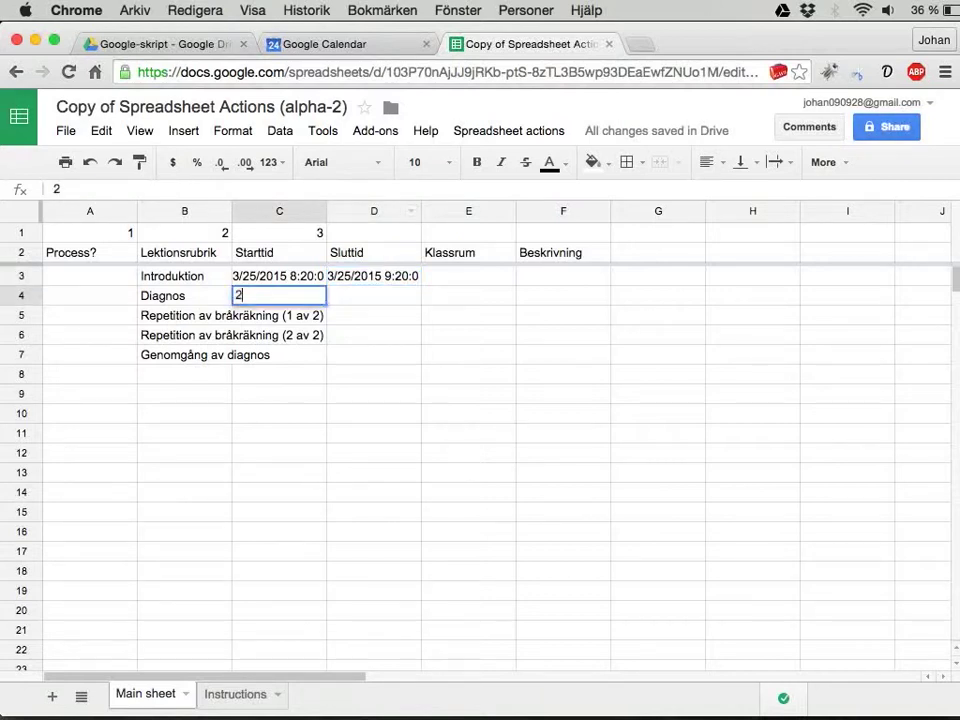
type("015-03-2")
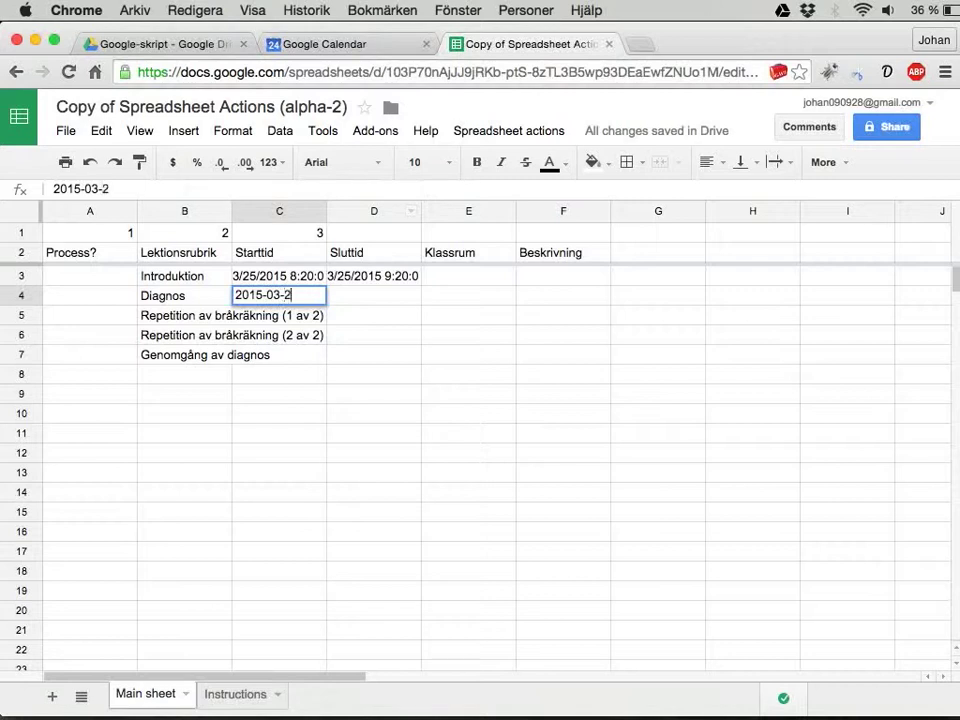
type("6 10:")
type("15")
key("Return")
left_click(374, 295)
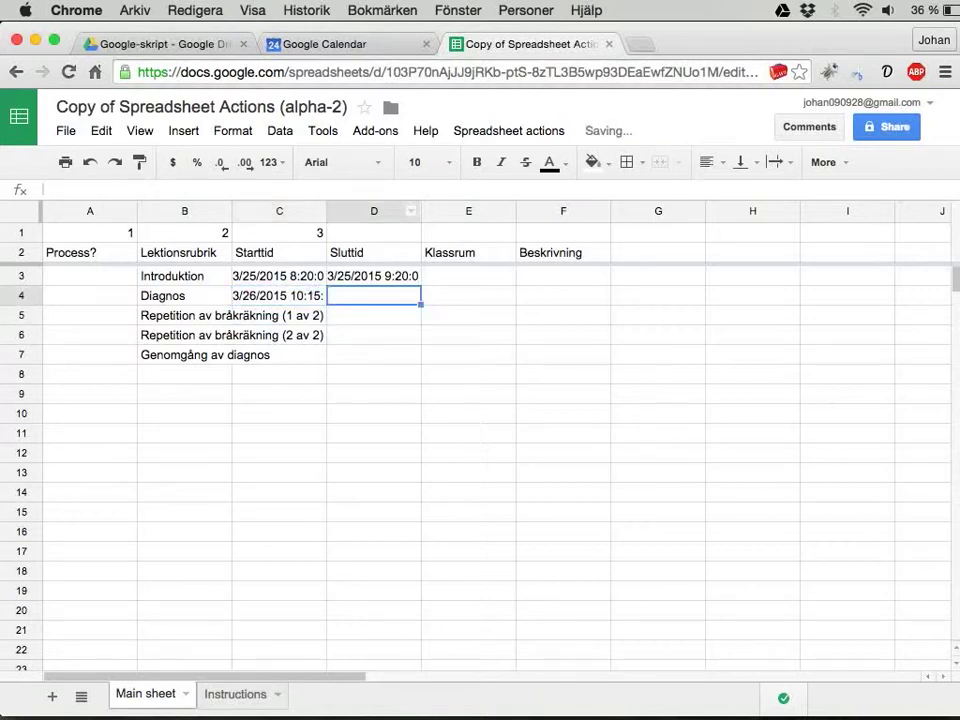
left_click(374, 276)
left_click(374, 295)
type("=C4+\"01:00\"")
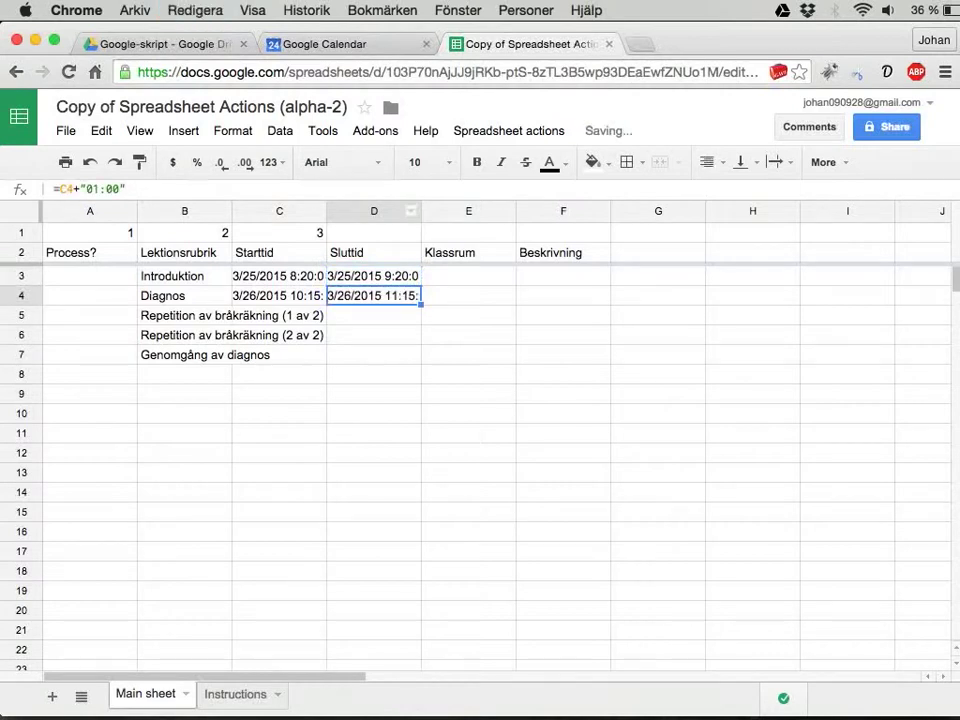
left_click(279, 315)
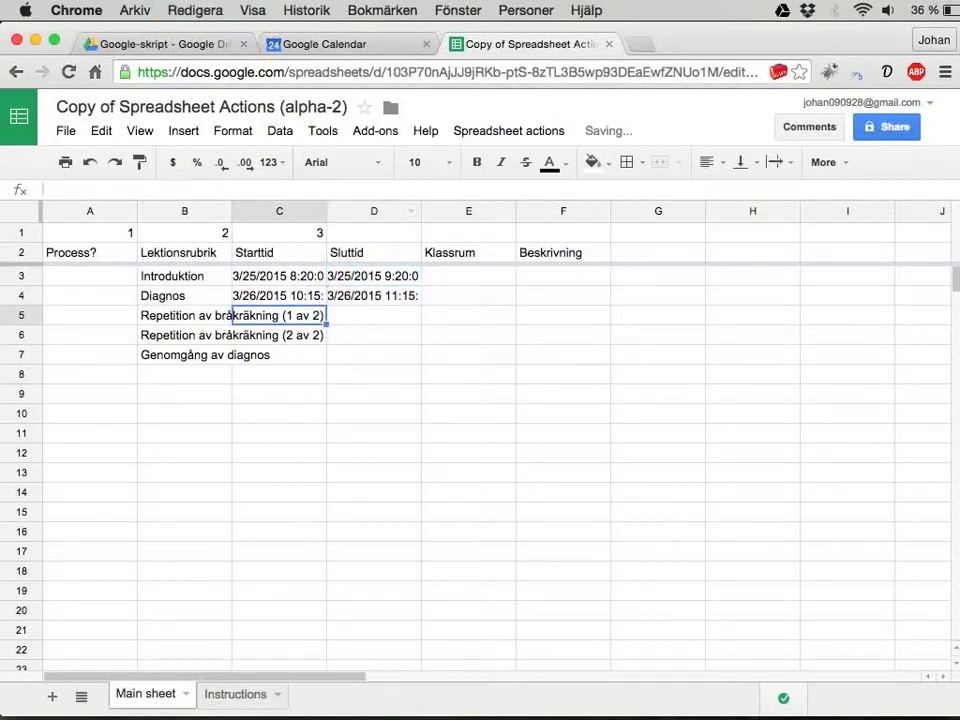
type("2015-")
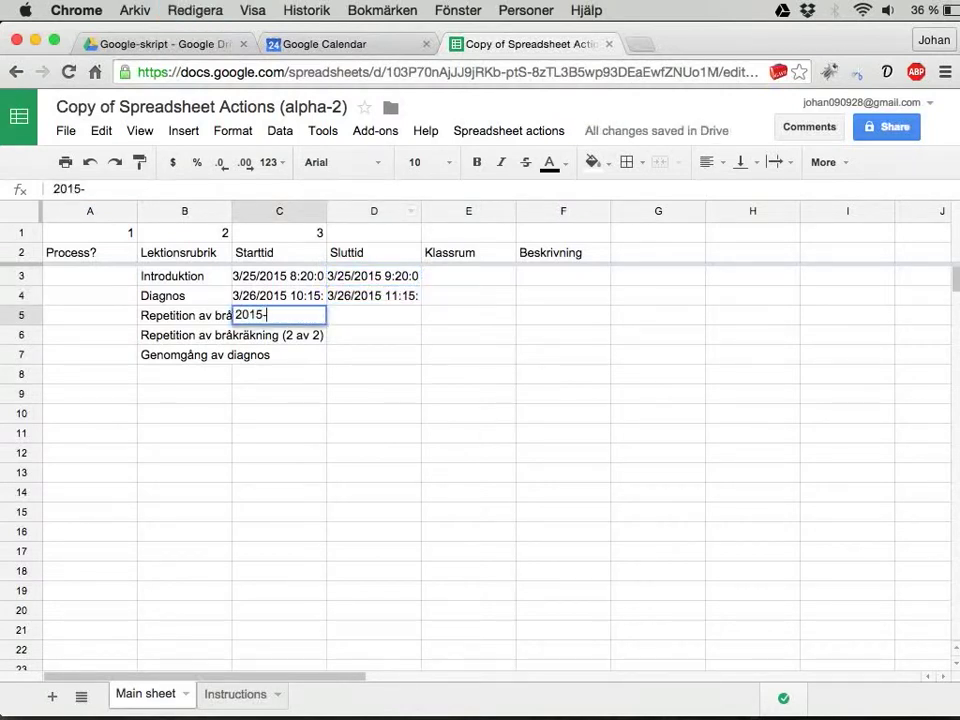
type("03-")
type("0")
key("BackSpace")
type("27")
type(" 13")
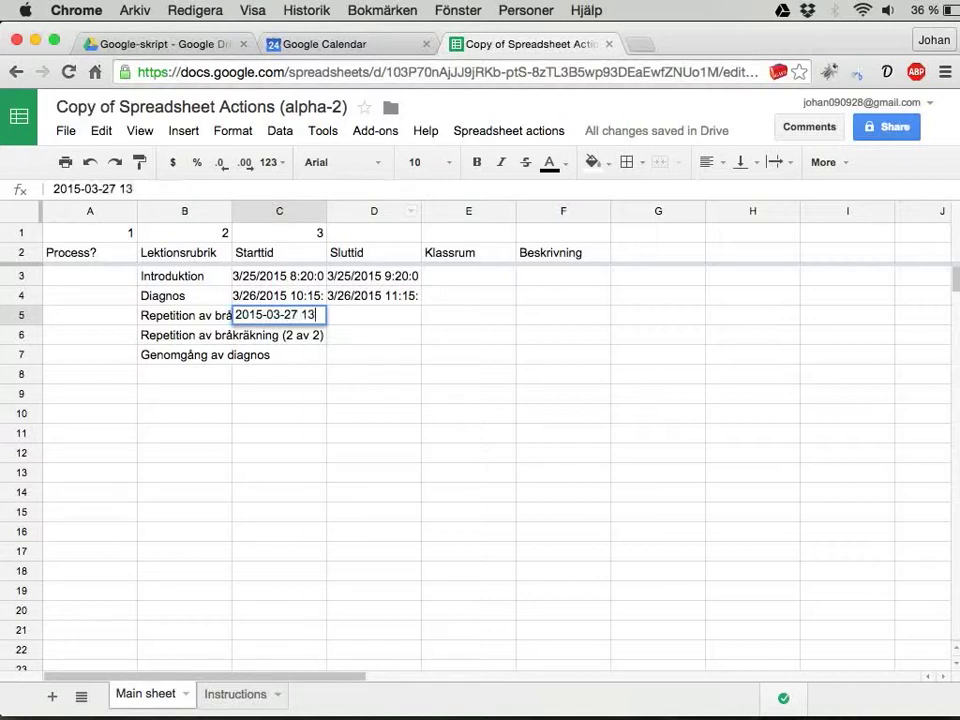
type(":01")
key("BackSpace")
type("5")
key("Return")
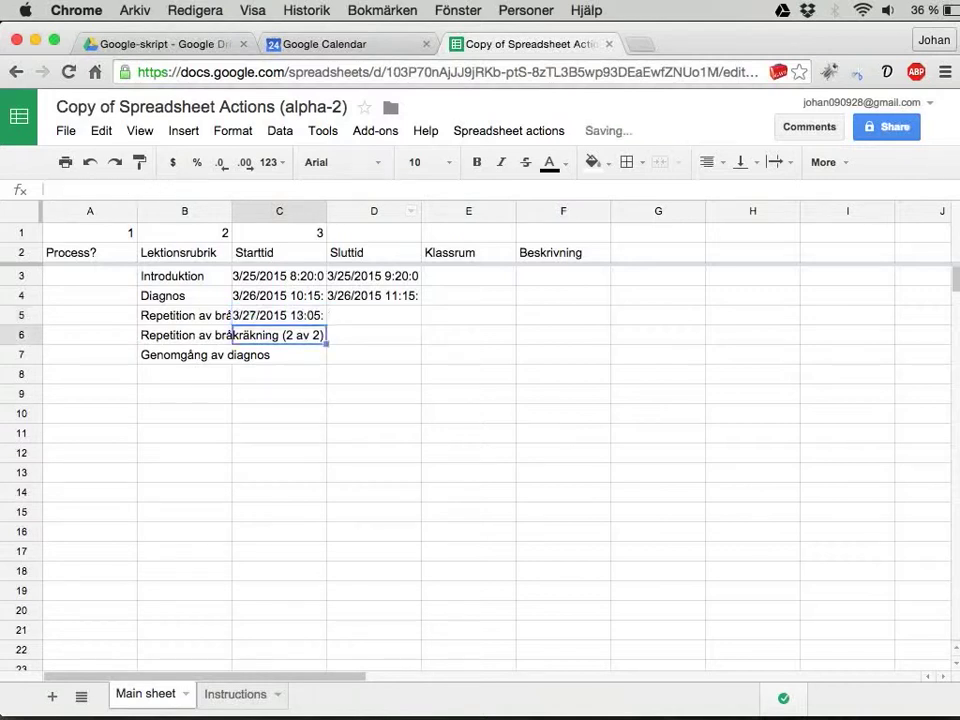
left_click(373, 315)
key("Up")
key("ctrl+c")
key("Down")
key("ctrl+v")
left_click(280, 335)
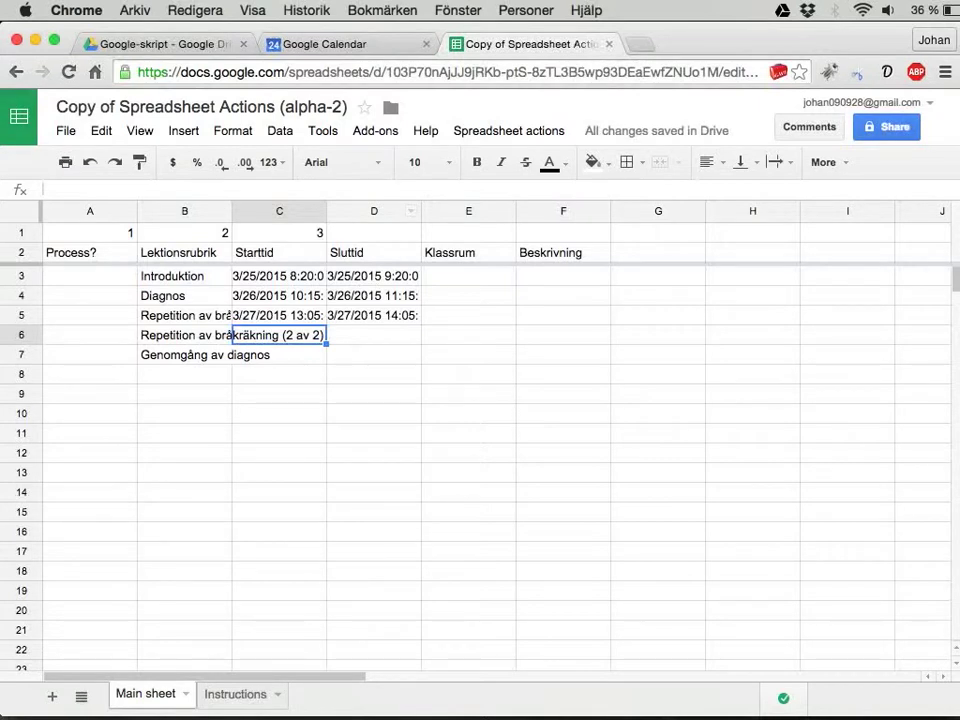
type("2015-0")
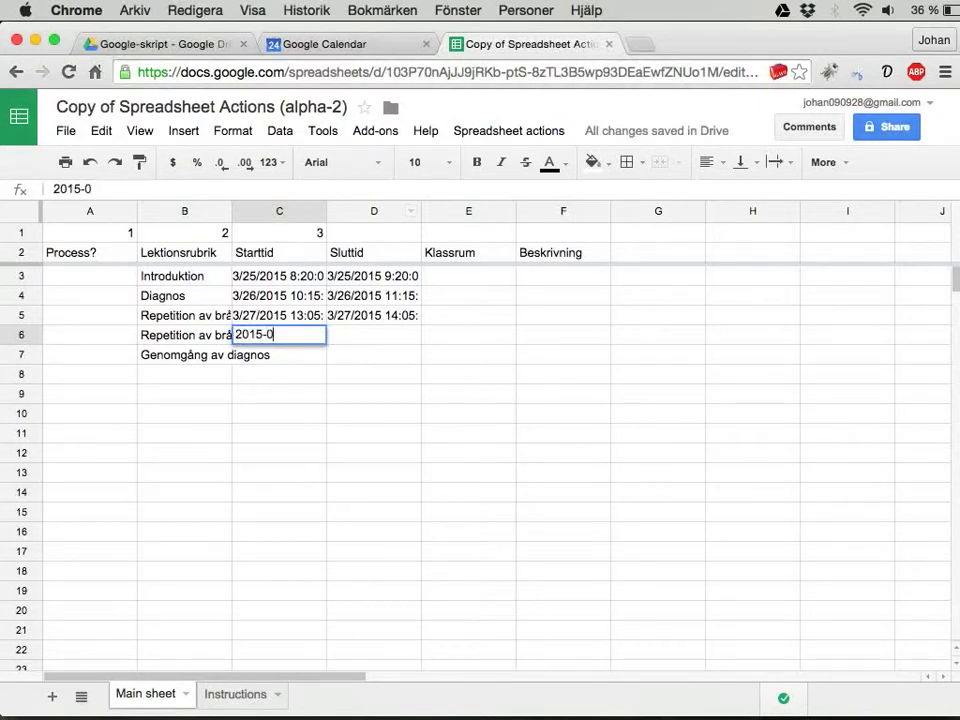
type("3-27 ")
type("14:10")
key("Return")
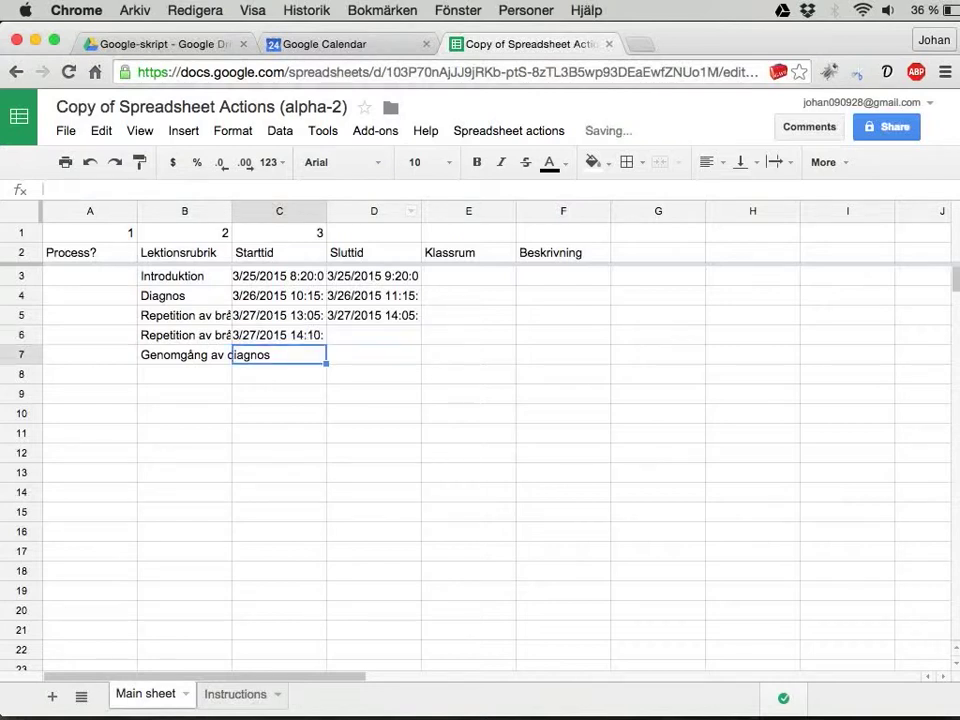
key("Up")
key("Up")
key("Right")
key("ctrl+c")
key("Down")
key("ctrl+v")
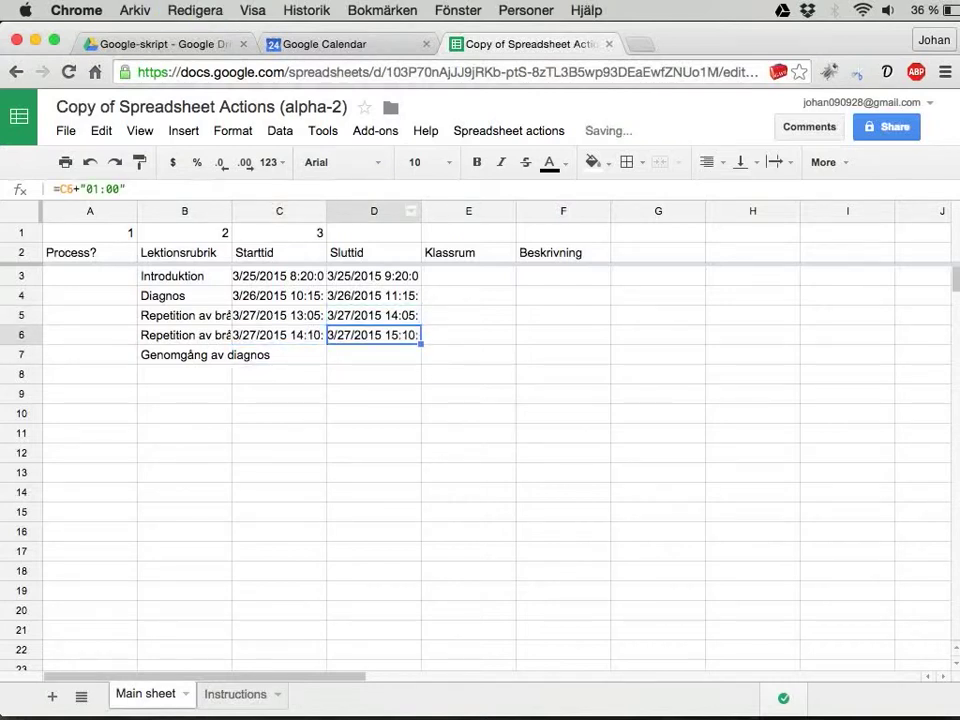
Step: Make the last lesson start =C3+7 and end one week after Introduktion
left_click(279, 354)
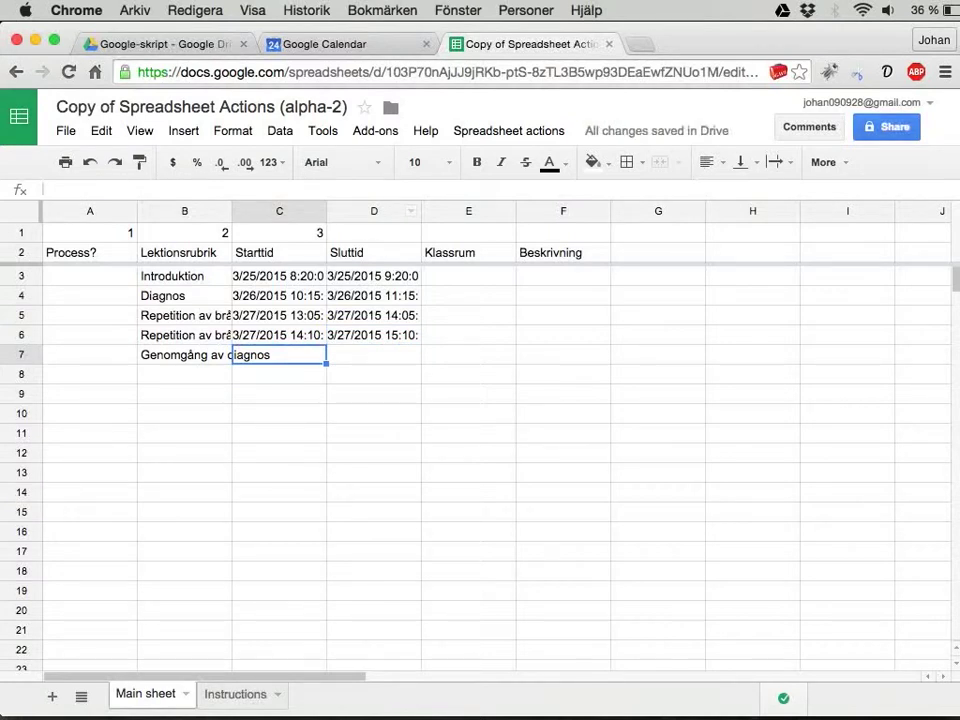
type("=")
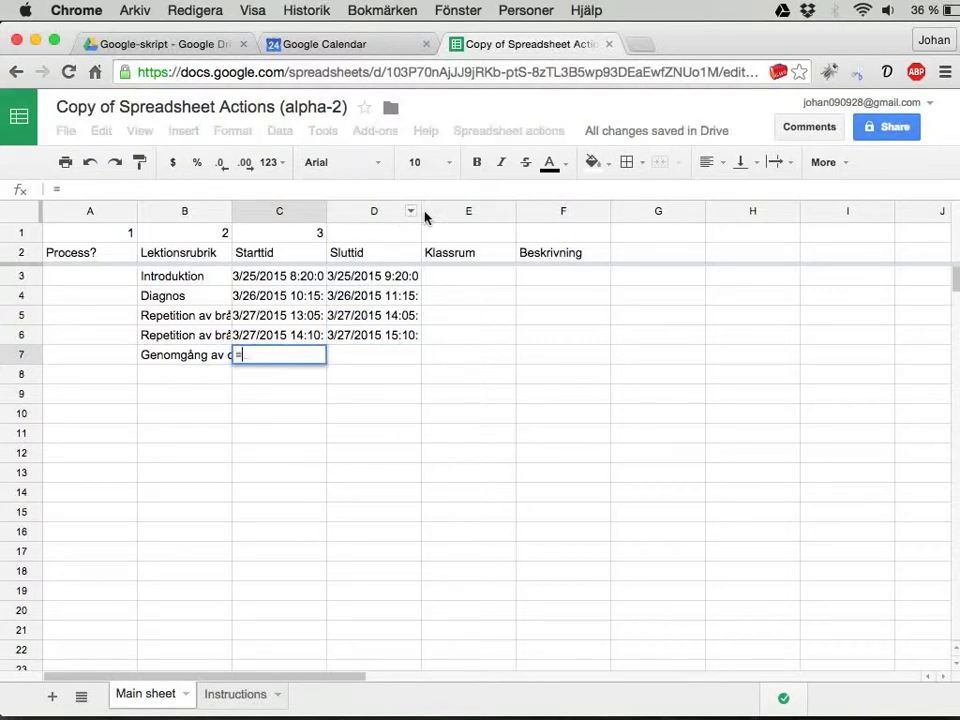
left_click(275, 281)
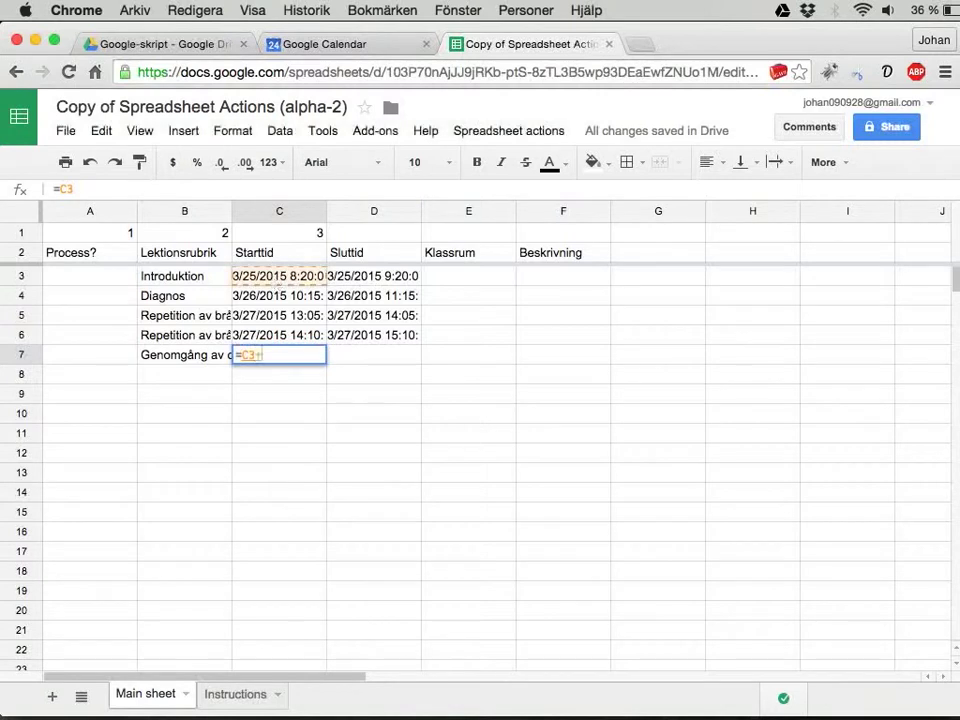
type("+7")
key("Return")
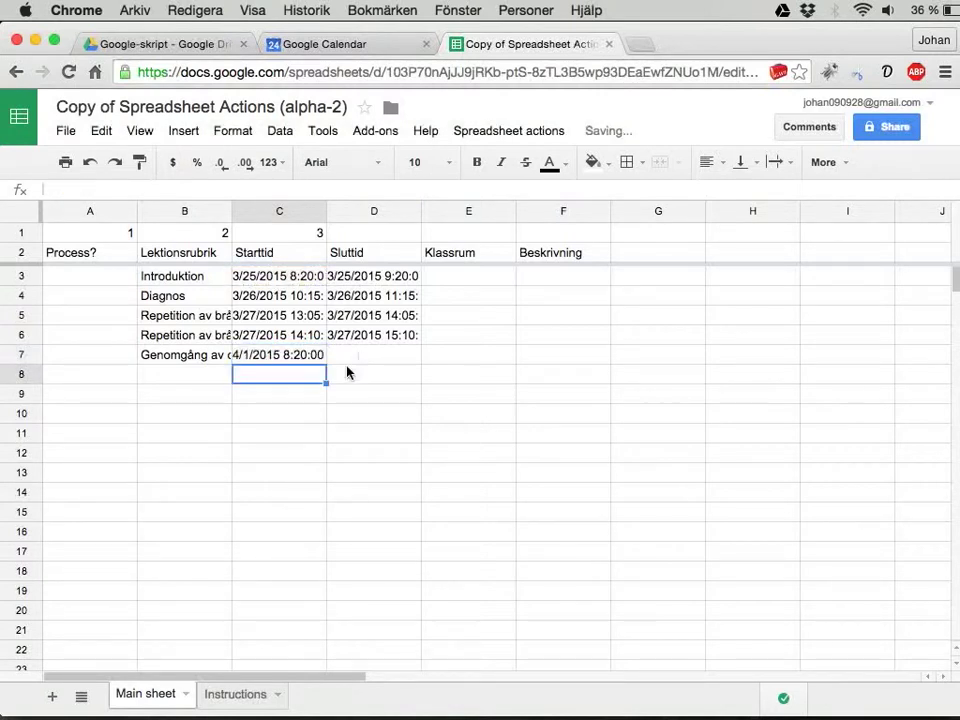
left_click(260, 357)
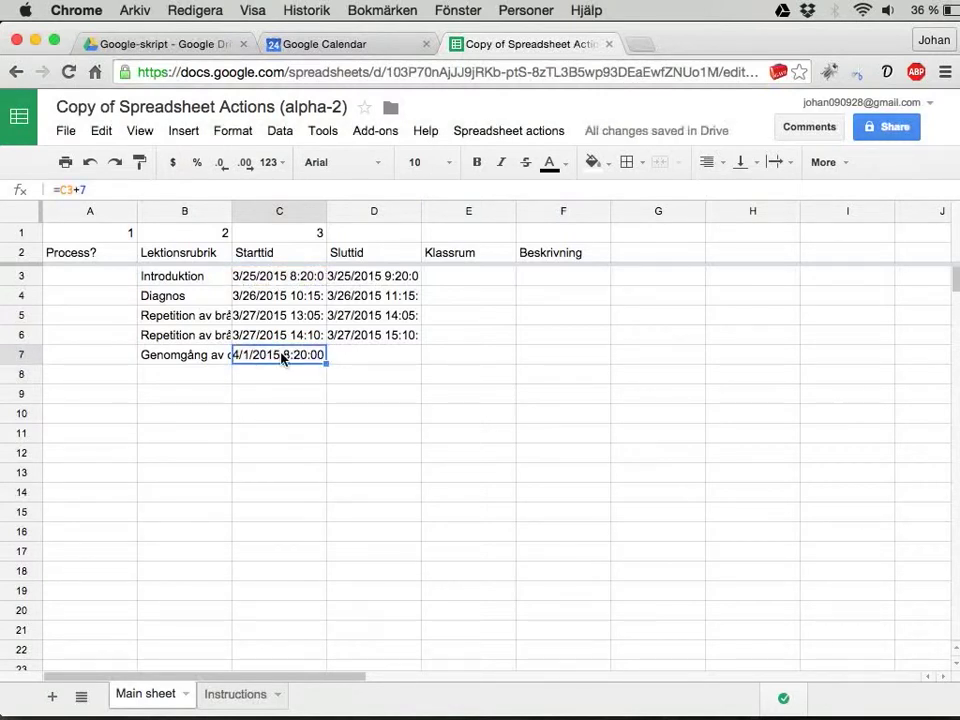
key("super+c")
key("Right")
key("super+v")
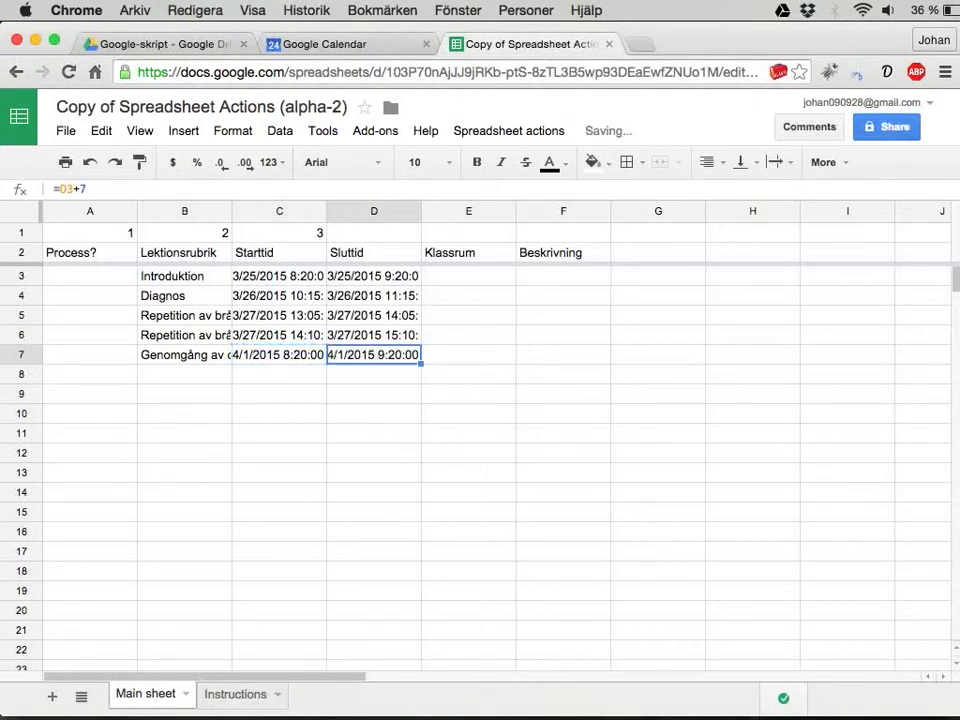
key("Left")
key("Left")
key("Right")
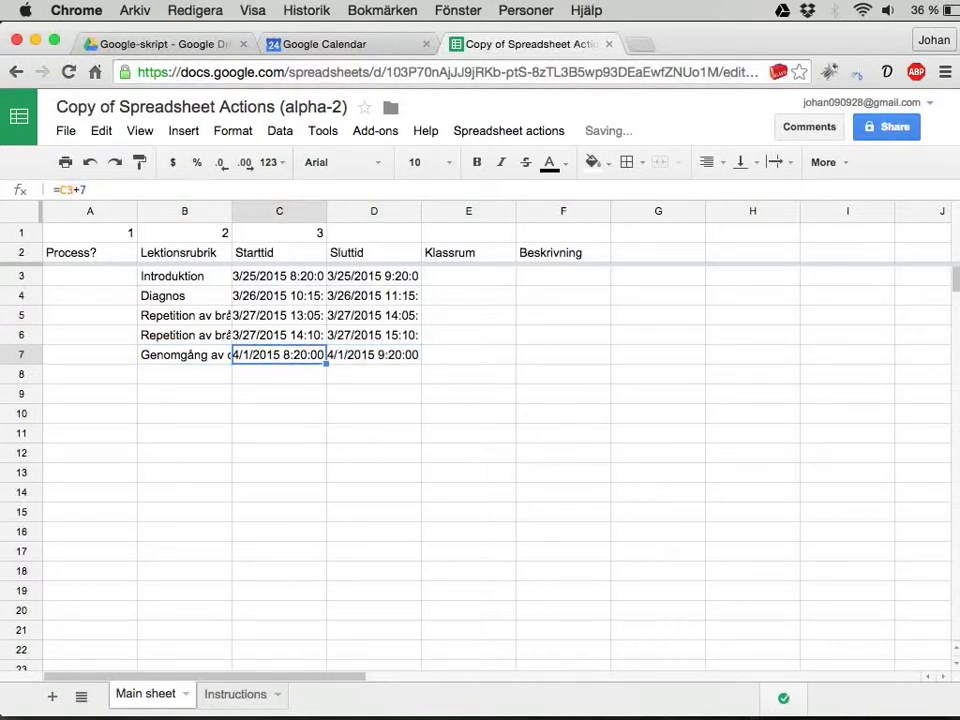
left_click(445, 292)
Step: Enter classroom K008 in E3 and fill it down through E7
key("Up")
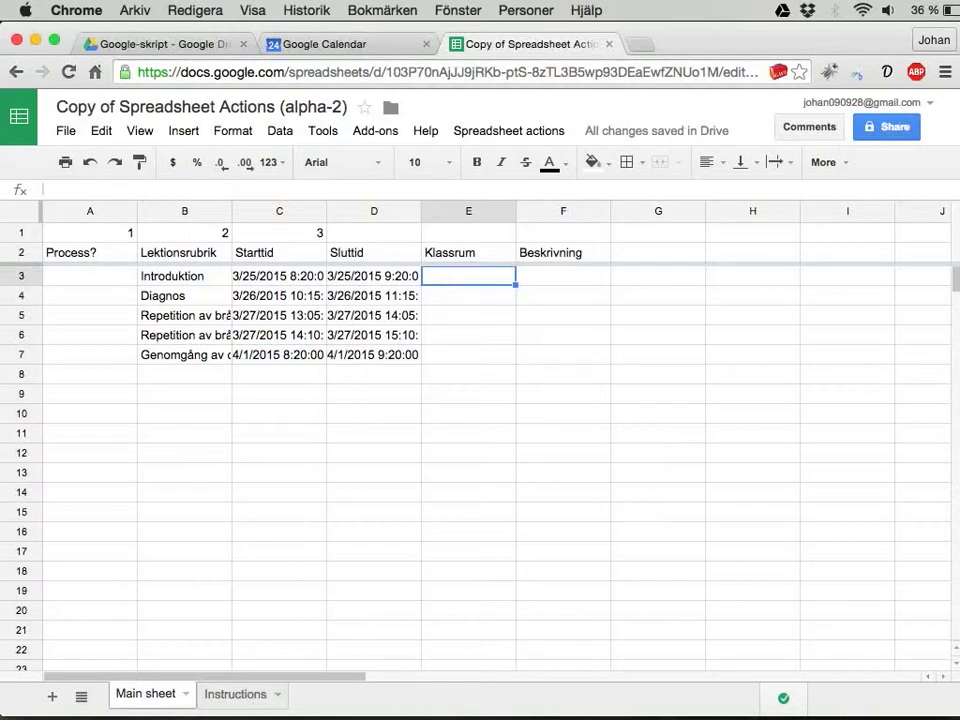
type("K008")
key("Return")
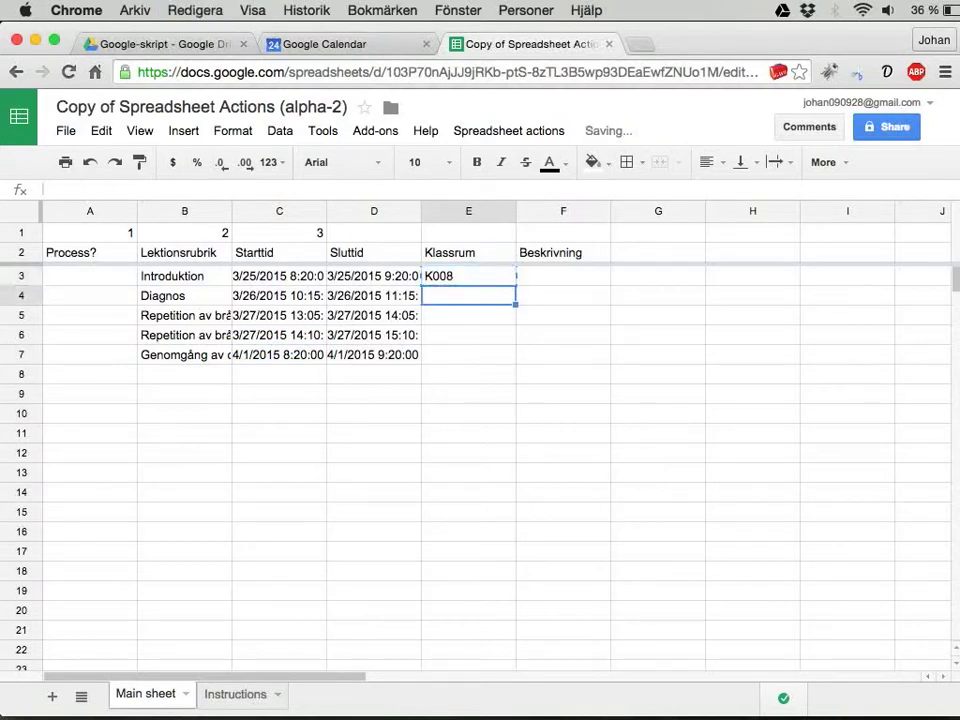
key("shift+Down")
key("shift+Down")
key("shift+Down")
key("ctrl+v")
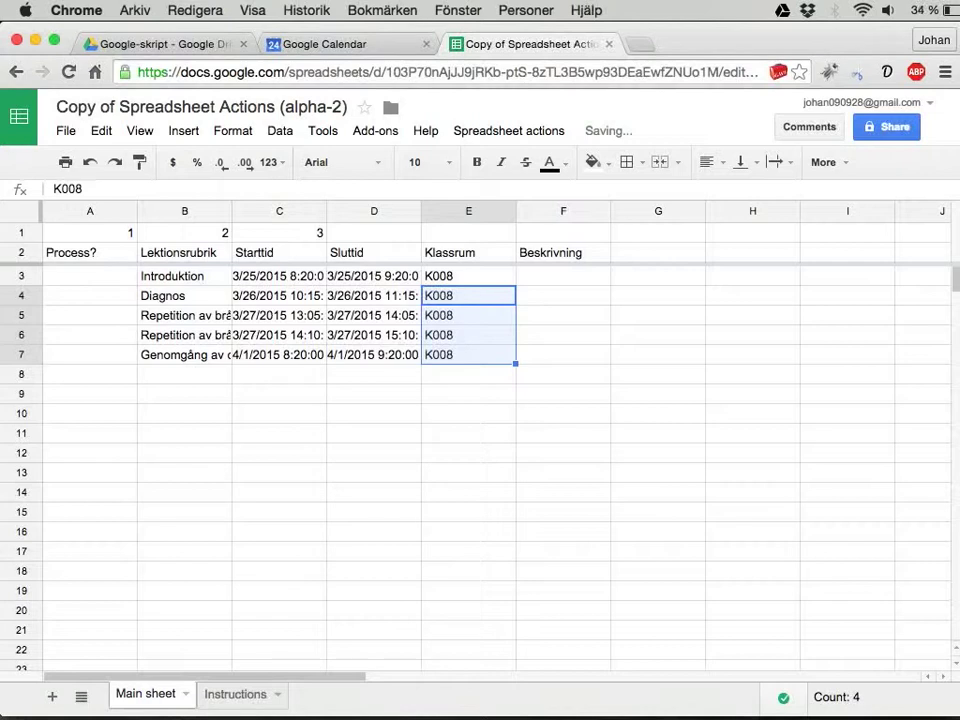
Step: Review the lesson table B3:E7 and columns B–F, then open the attached script editor
left_click_drag(203, 280, 444, 364)
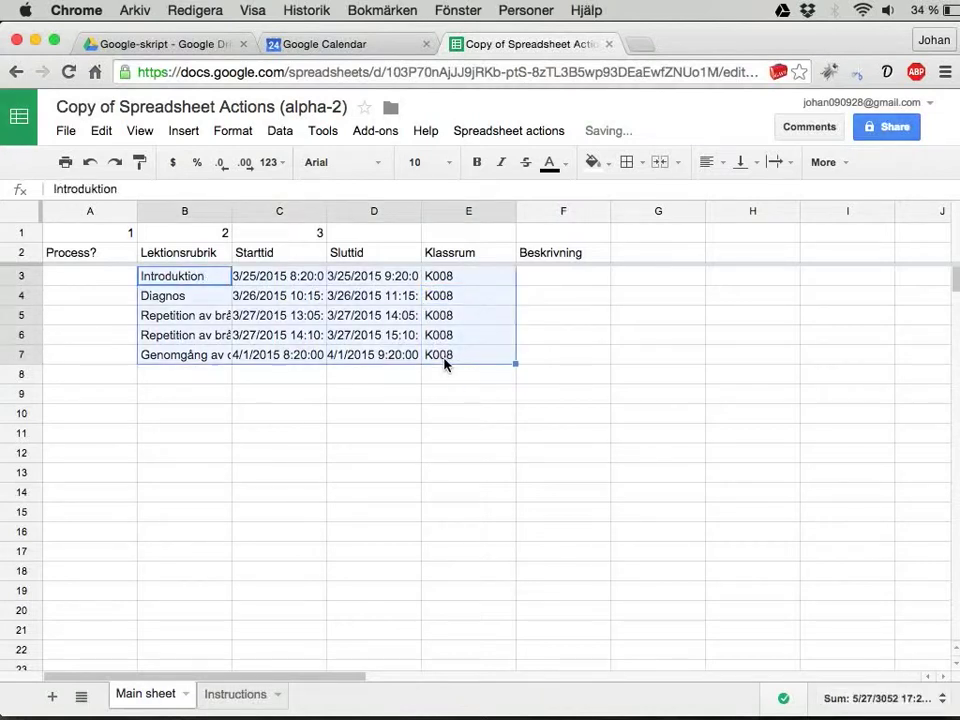
left_click_drag(181, 374, 471, 649)
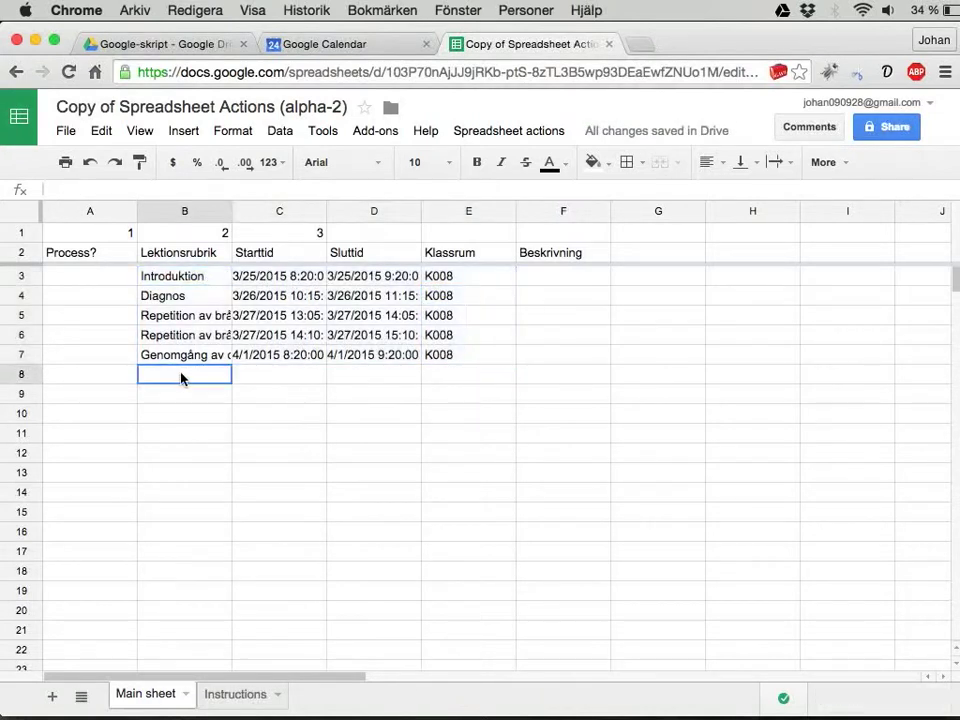
left_click(469, 608)
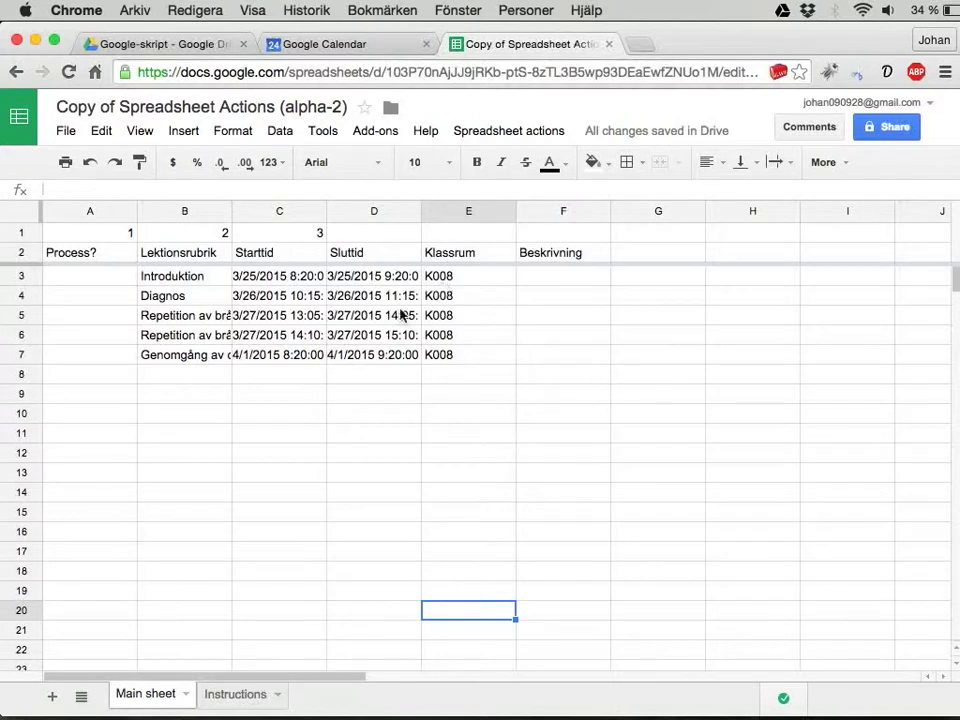
left_click(185, 212)
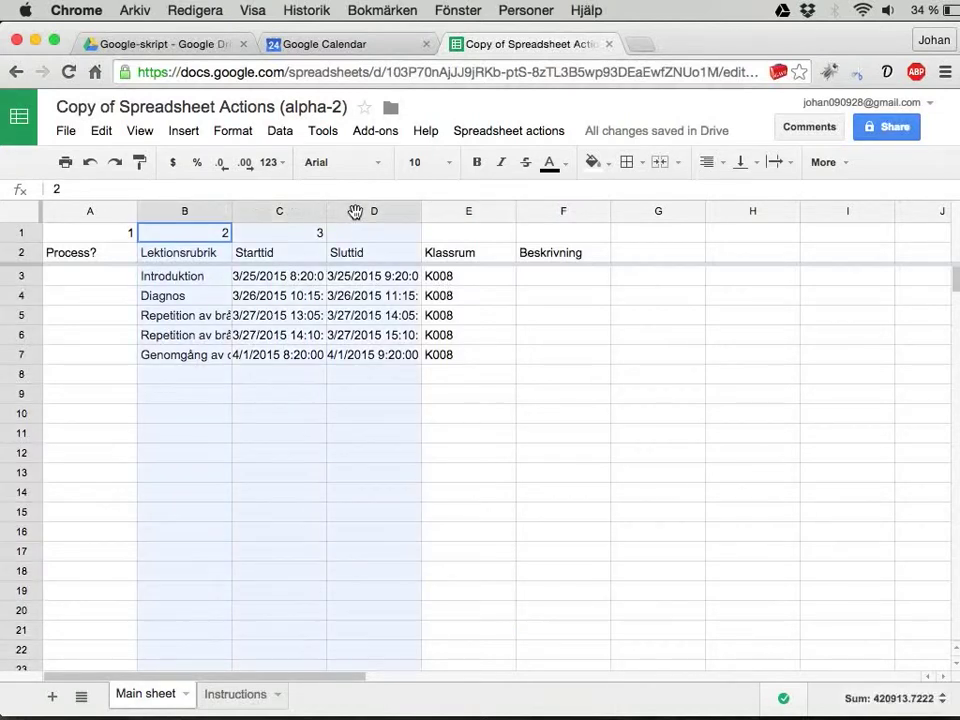
left_click_drag(185, 213, 536, 225)
left_click(472, 341)
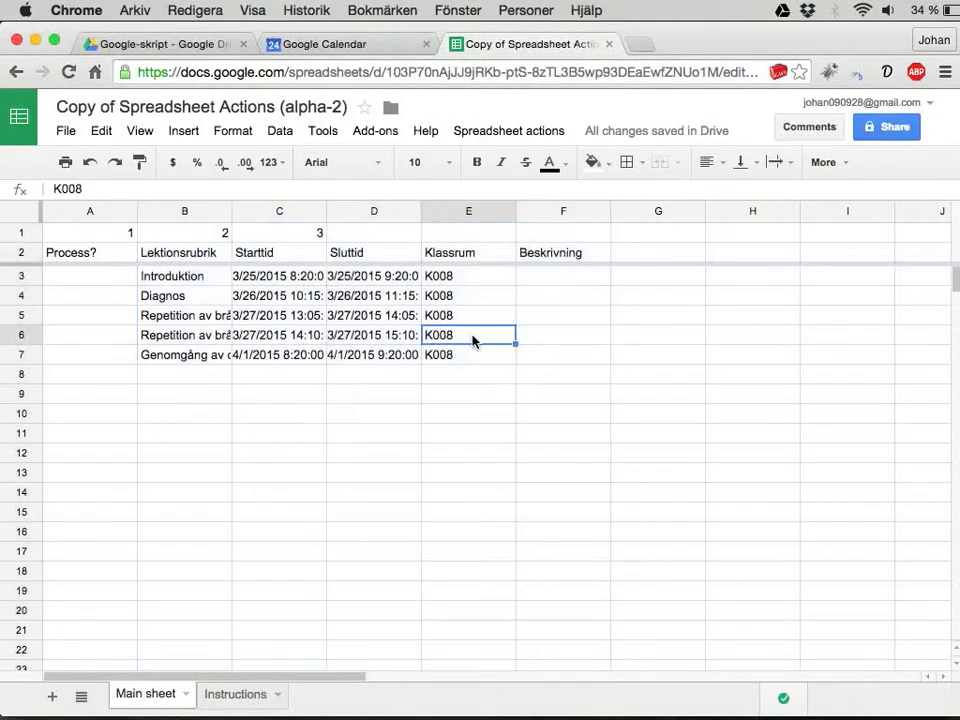
left_click(325, 131)
Step: In calendar.gs, replace calendarName 'Test calendar' with 'Testklass'
left_click(346, 232)
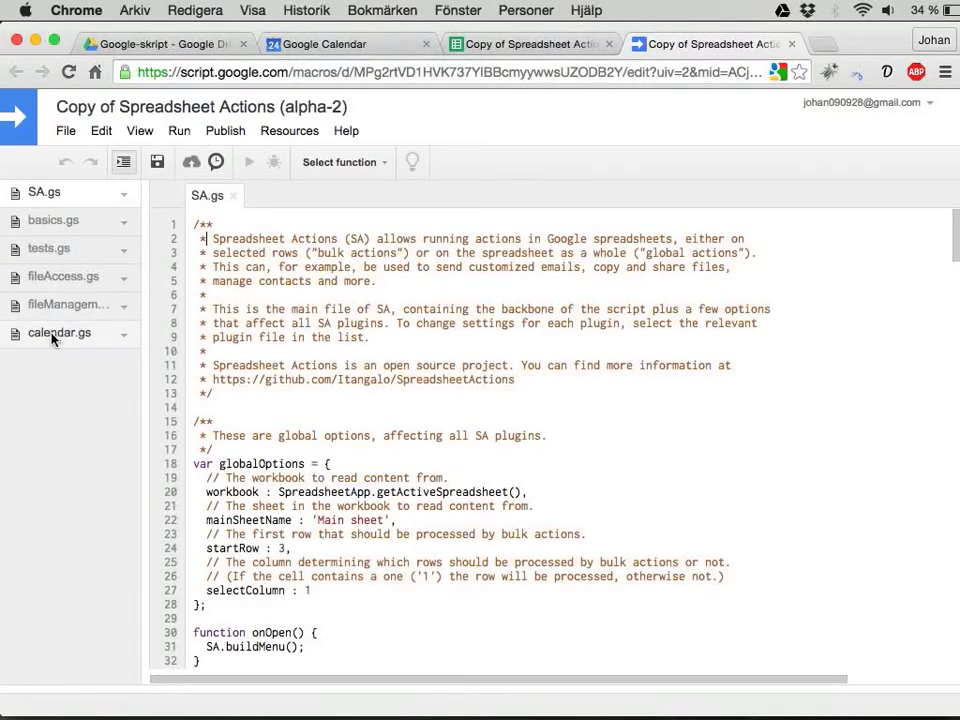
left_click(50, 338)
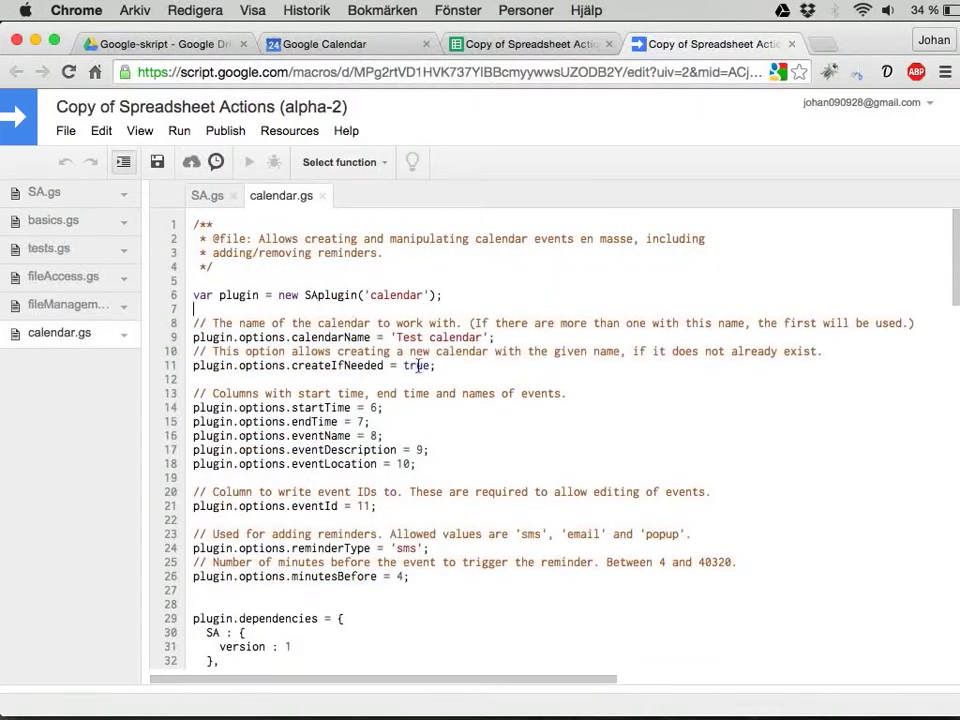
mouse_move(340, 309)
left_mouse_down()
mouse_move(559, 533)
mouse_move(590, 596)
left_mouse_up()
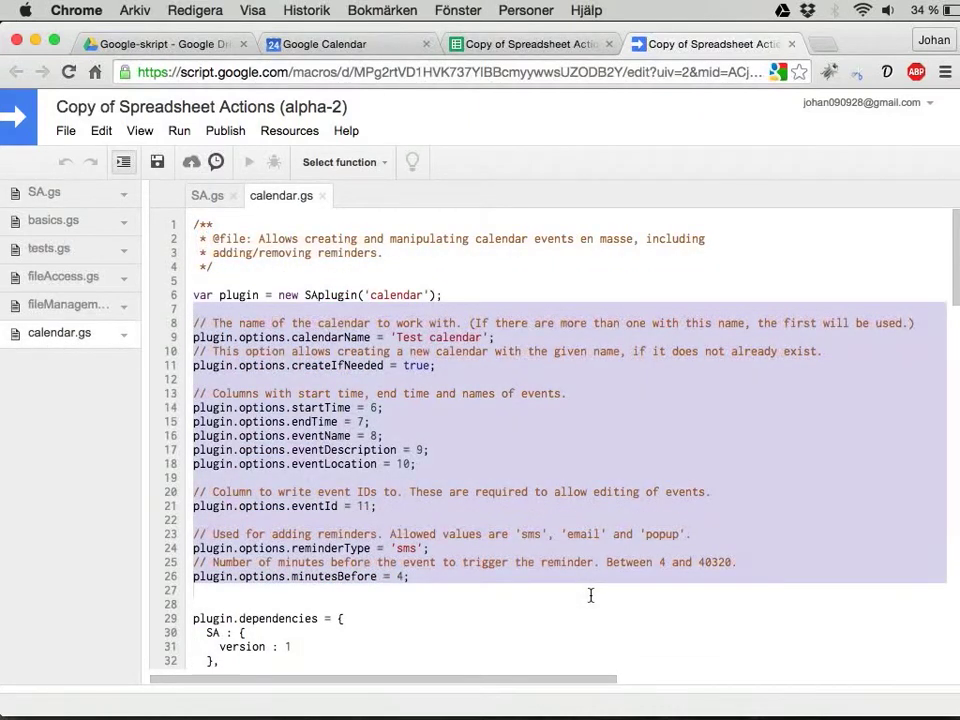
left_click(430, 337)
left_click_drag(396, 337, 482, 337)
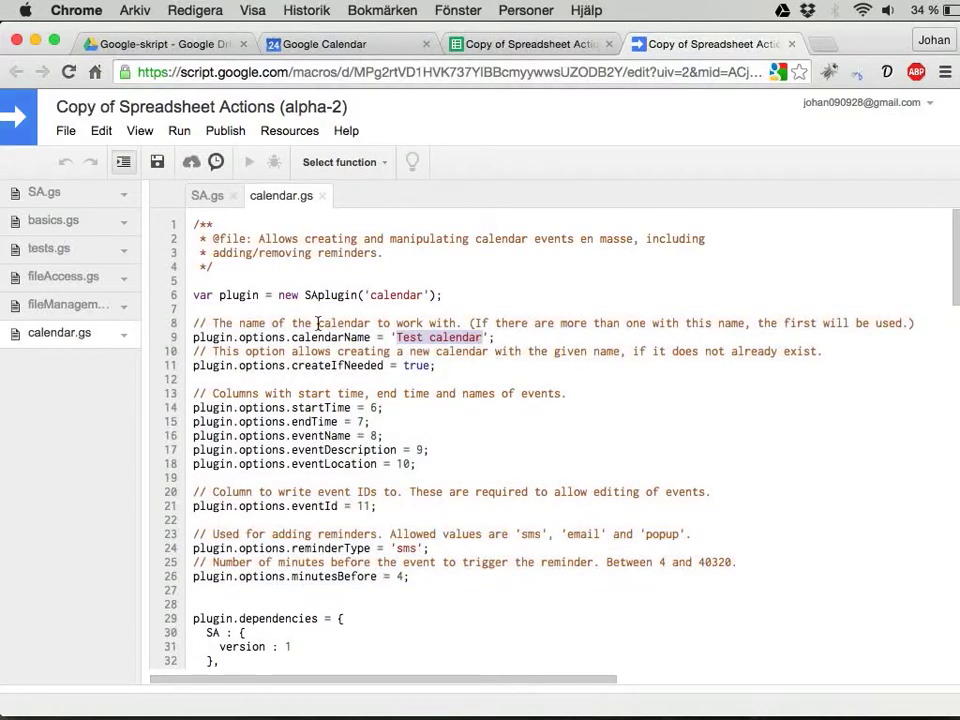
type("Te")
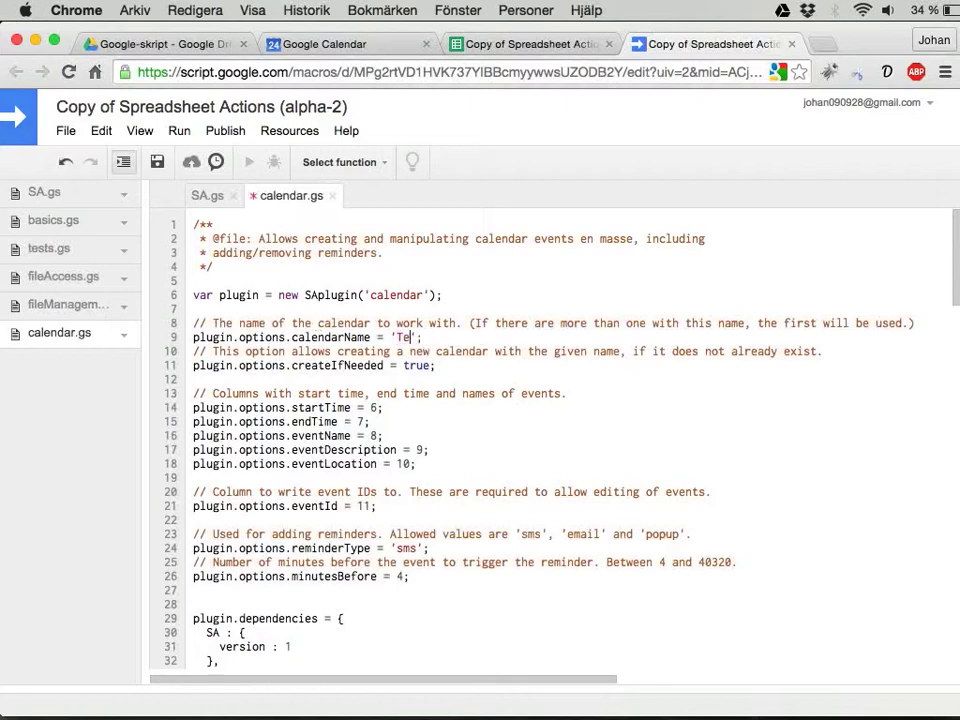
type("stklass")
key("Down")
key("Down")
key("shift+Up")
key("shift+Home")
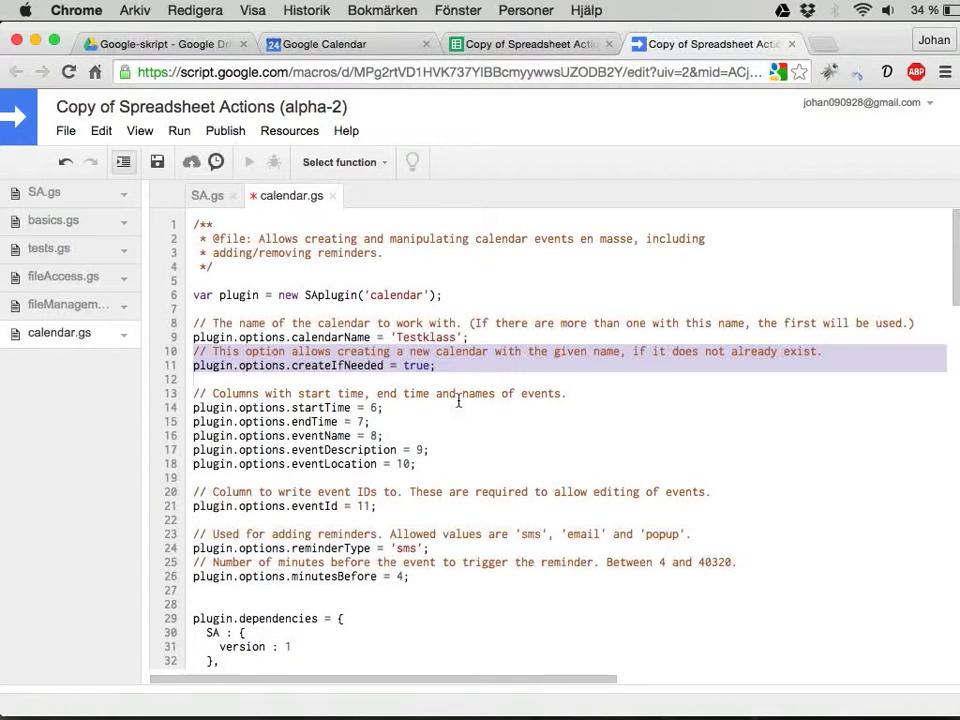
Step: Select the startTime, endTime and eventName option lines and compare them with the sheet's columns
left_click(375, 407)
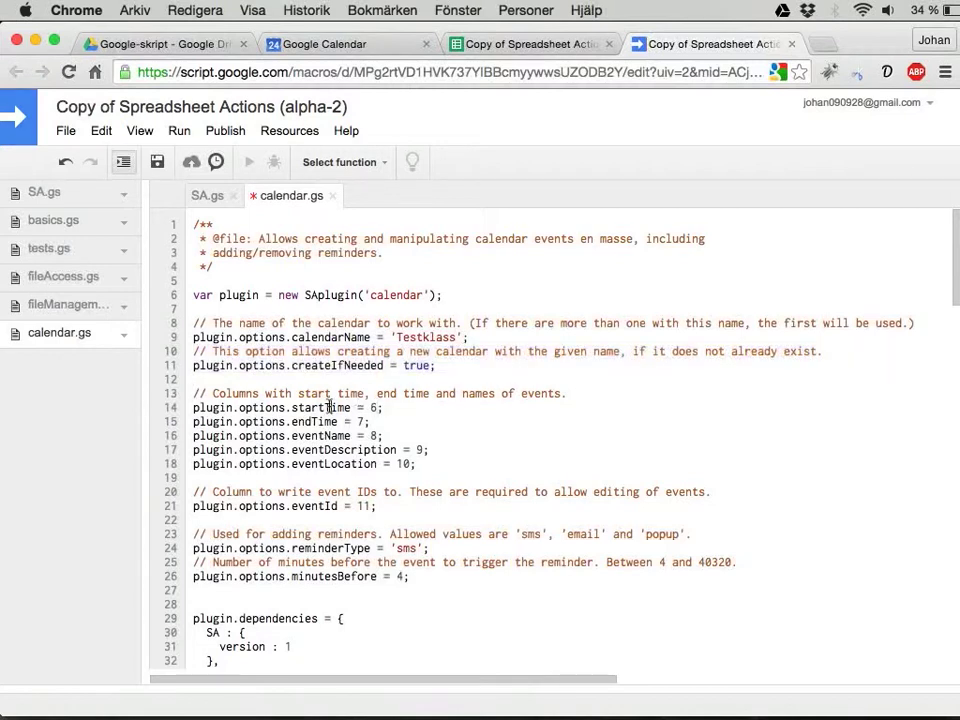
triple_click(194, 407)
key("shift+Down")
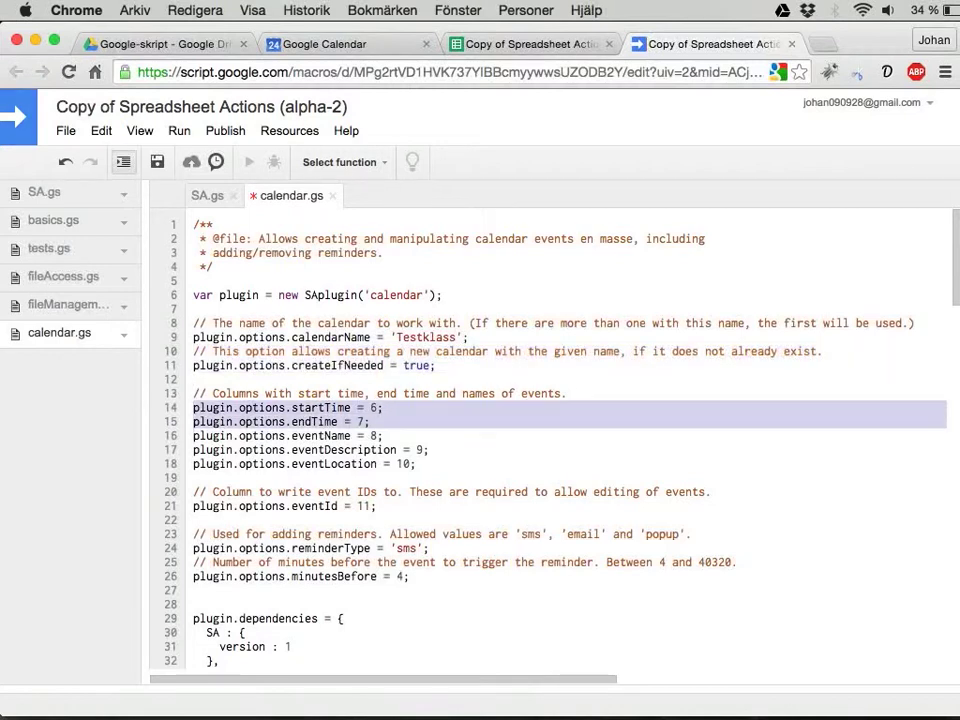
key("shift+Down")
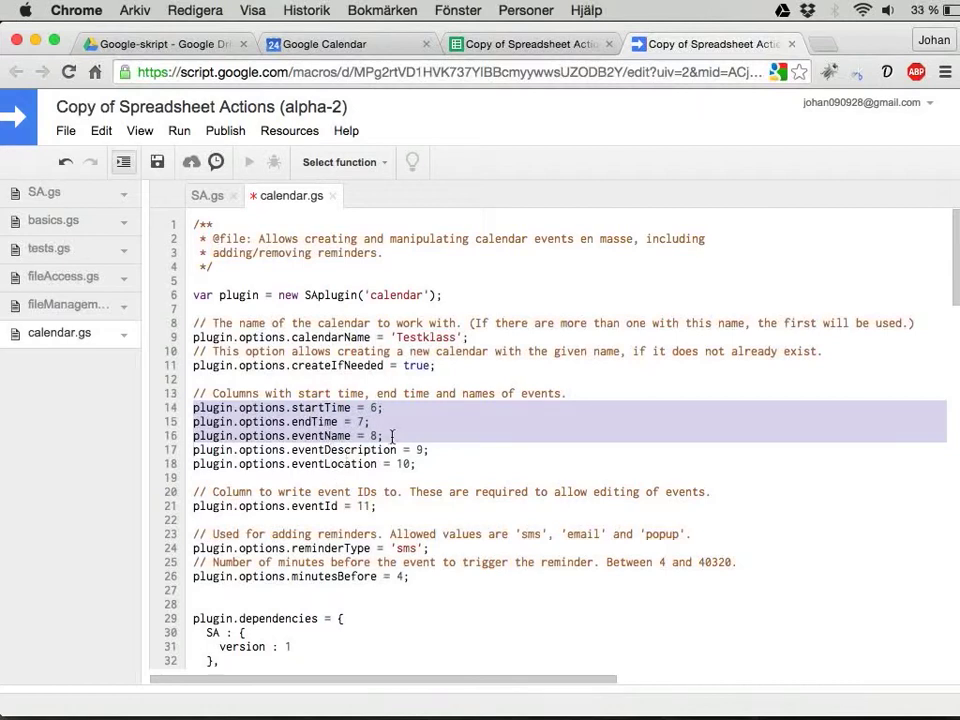
key("super+alt+Left")
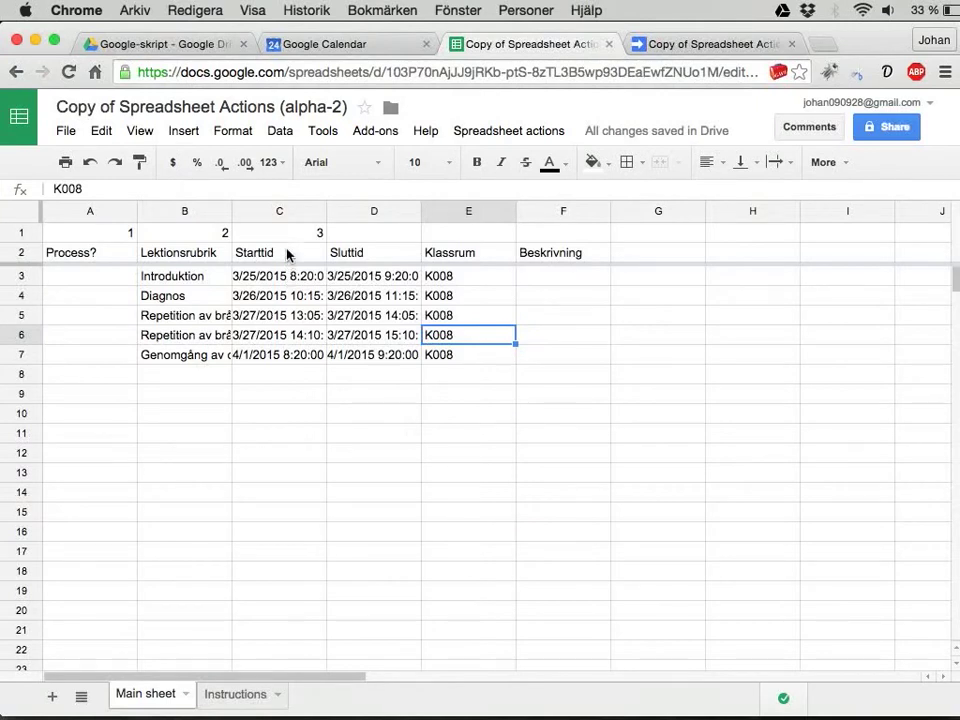
key("super+alt+Right")
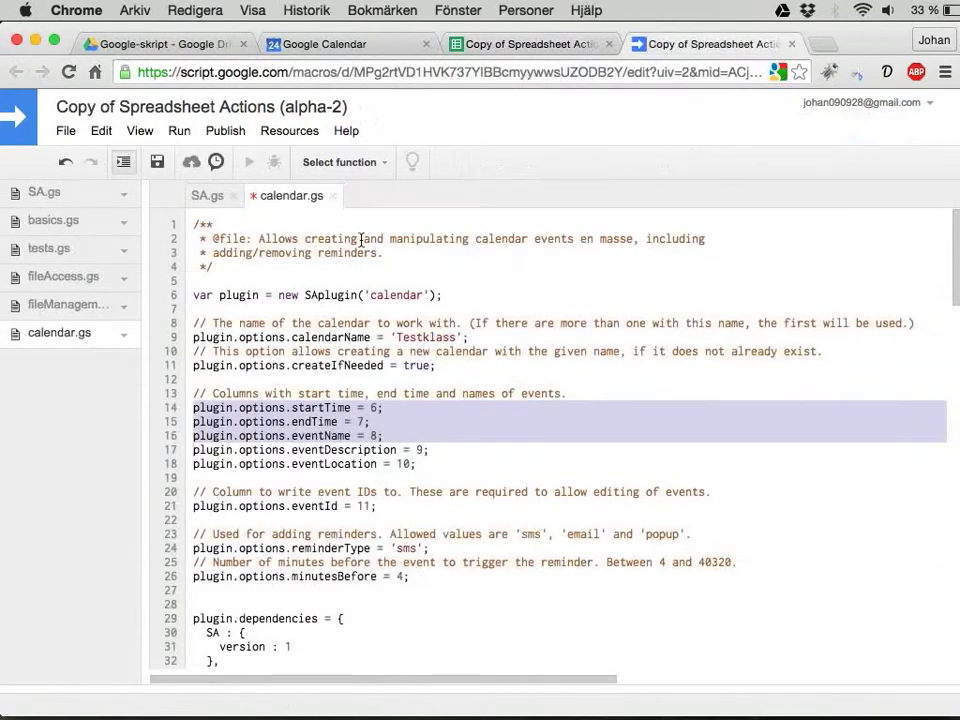
key("Left")
Step: Change the endTime column to 4 and eventName column to 2, checking the sheet between edits
left_click(377, 407)
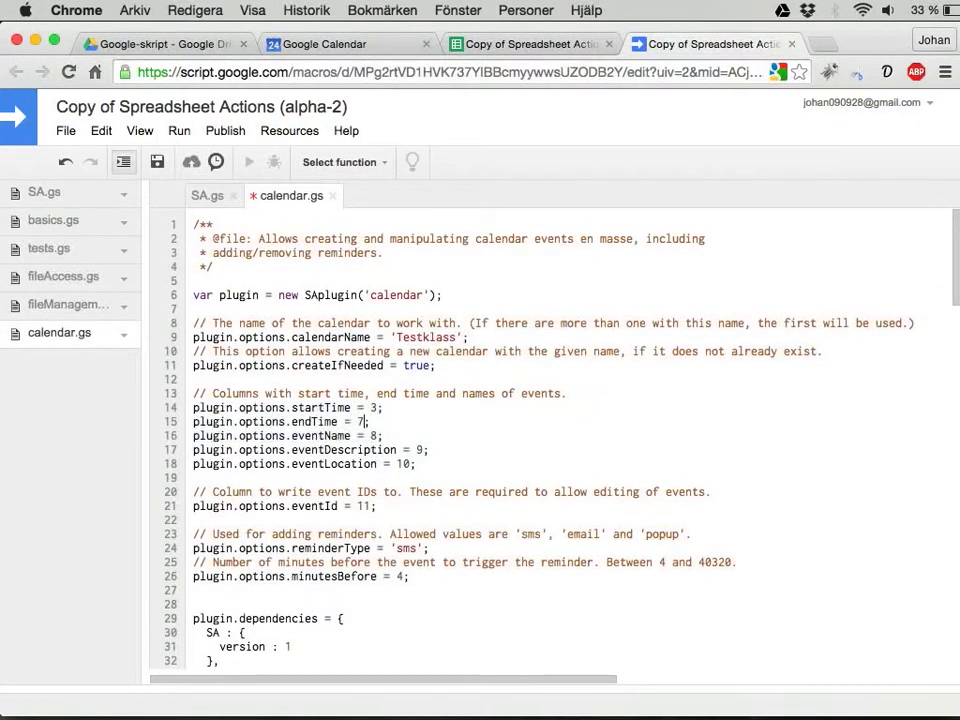
key("BackSpace")
type("4")
key("super+alt+Left")
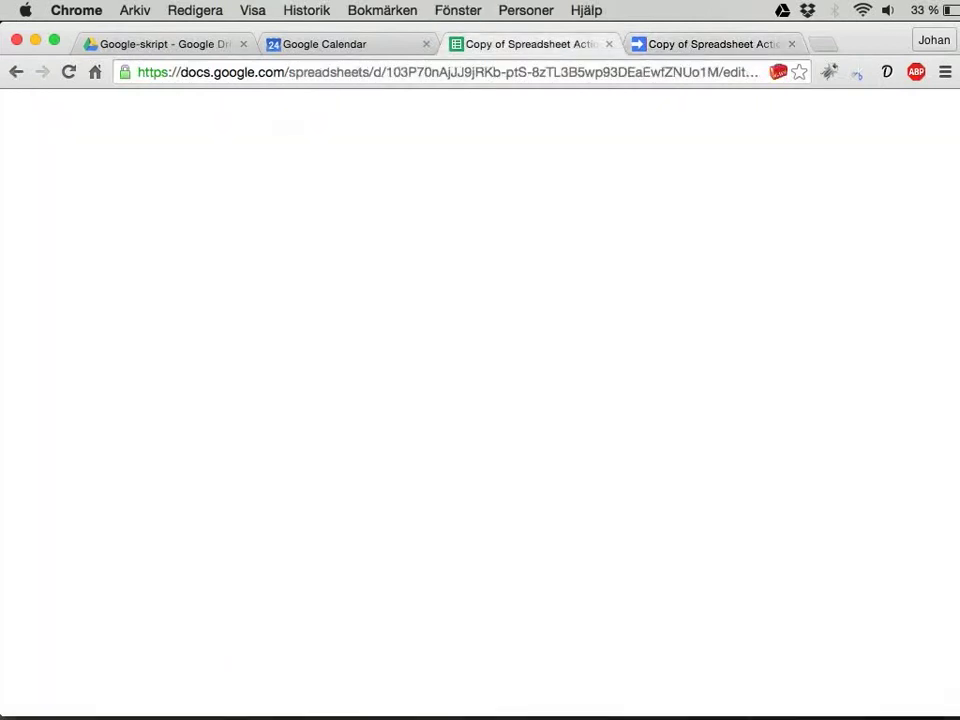
key("super+alt+Right")
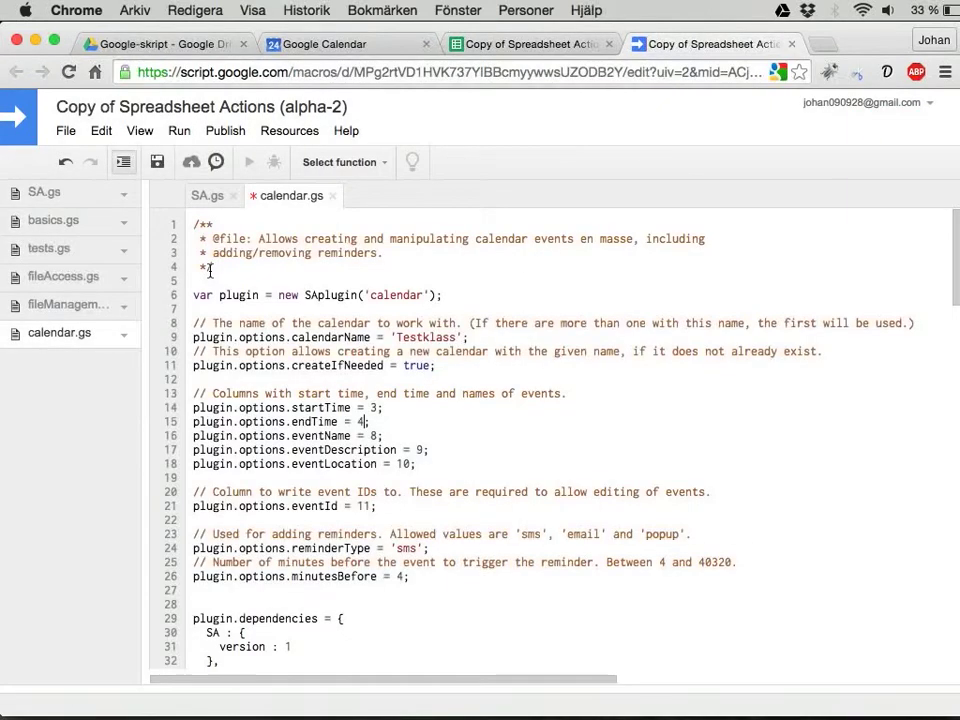
key("BackSpace")
type("2")
key("super+alt+Left")
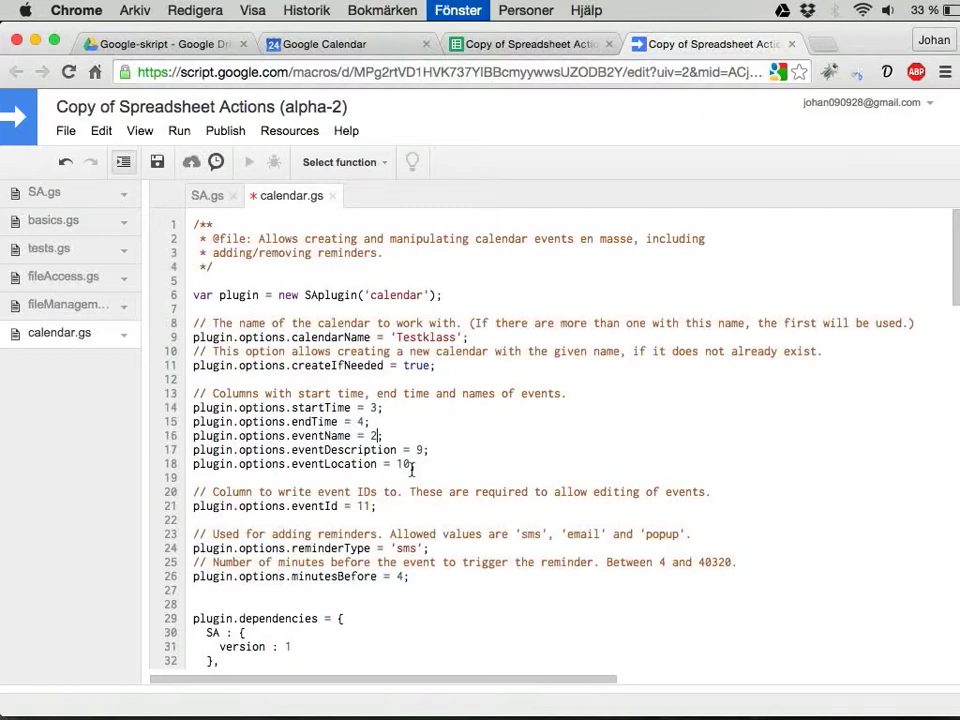
Step: Number cells D1, E1 and F1 as 4, 5 and 6, then return to the script editor
left_click(403, 233)
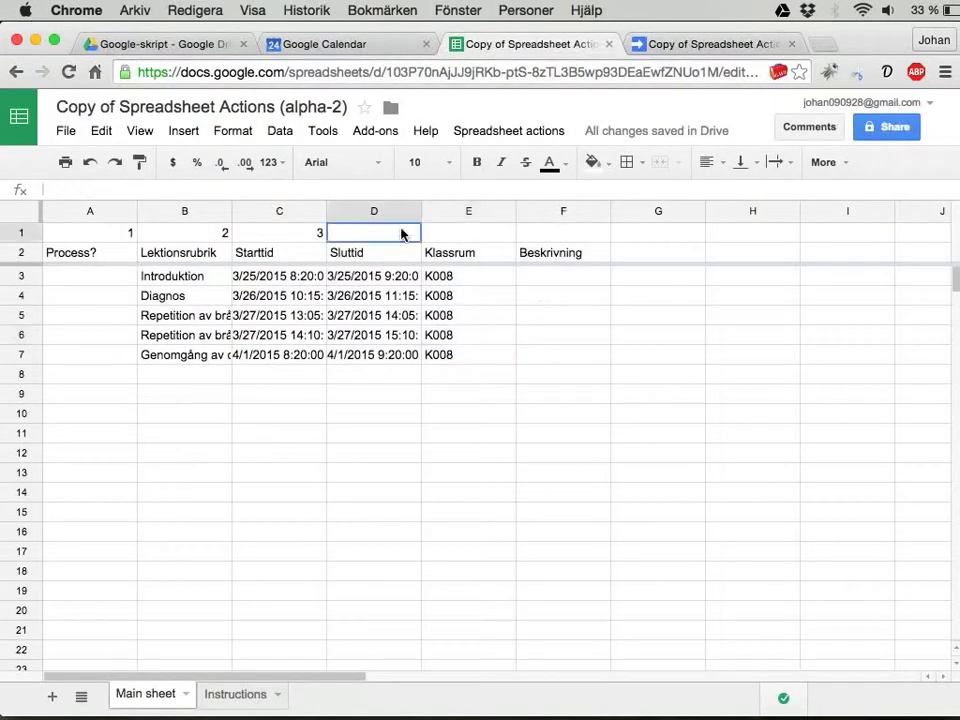
type("4")
key("Tab")
type("5")
key("Tab")
type("6")
key("Return")
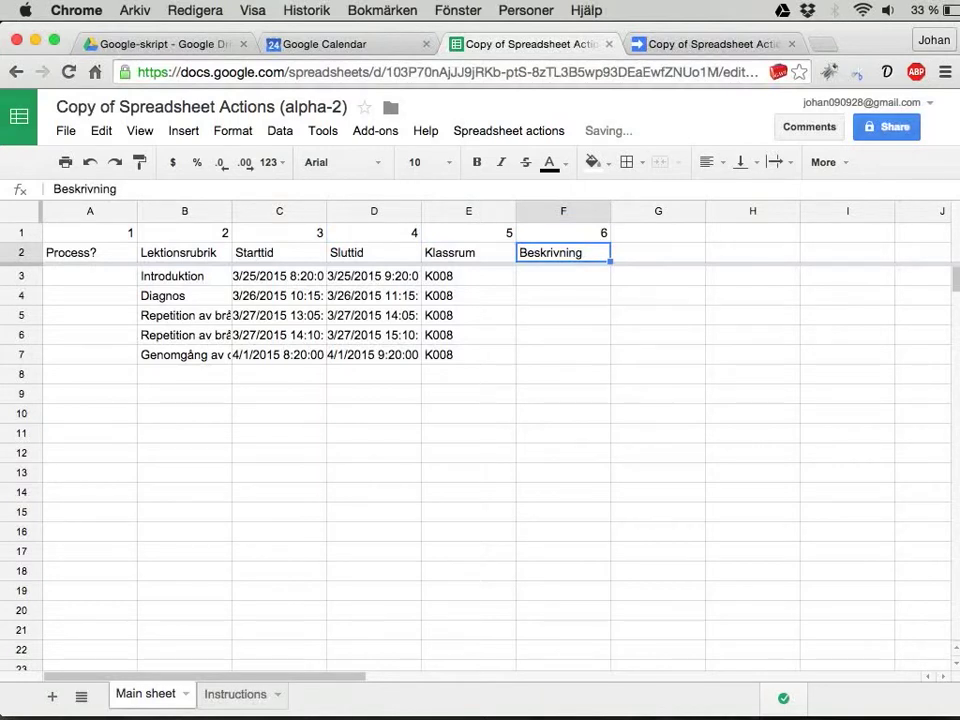
key("super+alt+Right")
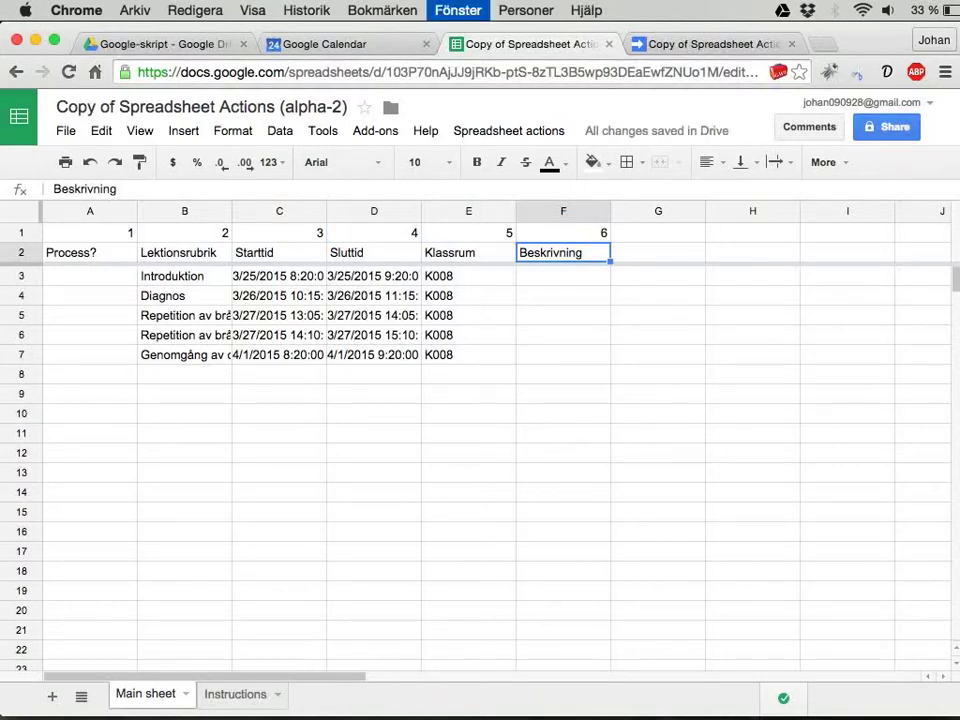
Step: In calendar.gs, change eventDescription from column 9 to 6 and eventLocation from 10 to 5
left_click(423, 449)
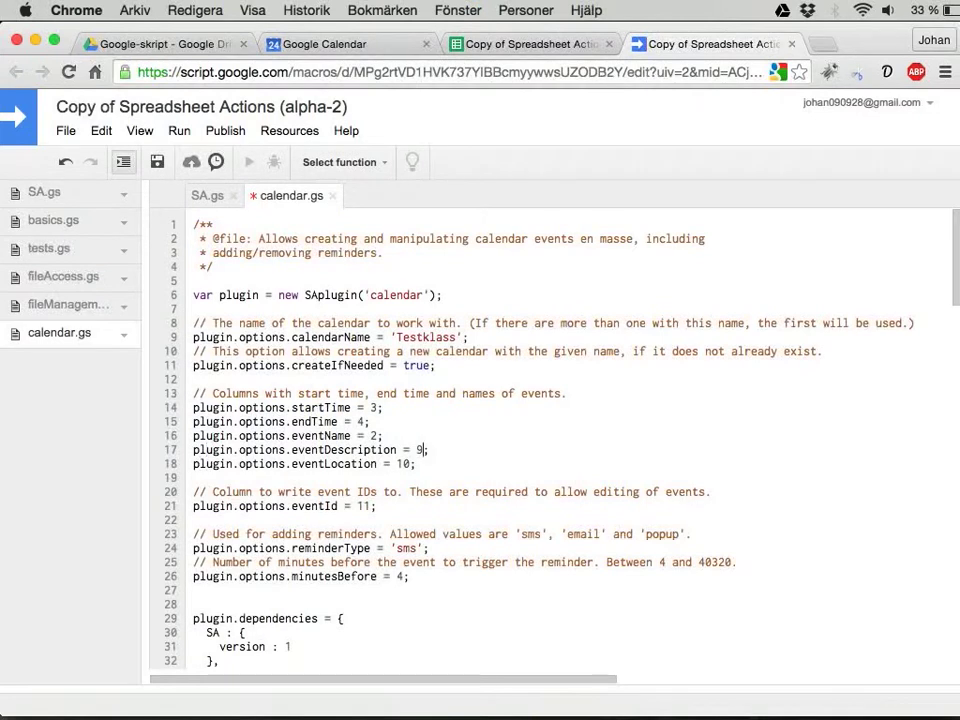
key("BackSpace")
type("6")
left_click(406, 463)
key("BackSpace")
key("BackSpace")
type("5")
Step: Confirm eventId stays at column 11 and save calendar.gs
left_click_drag(194, 491, 194, 519)
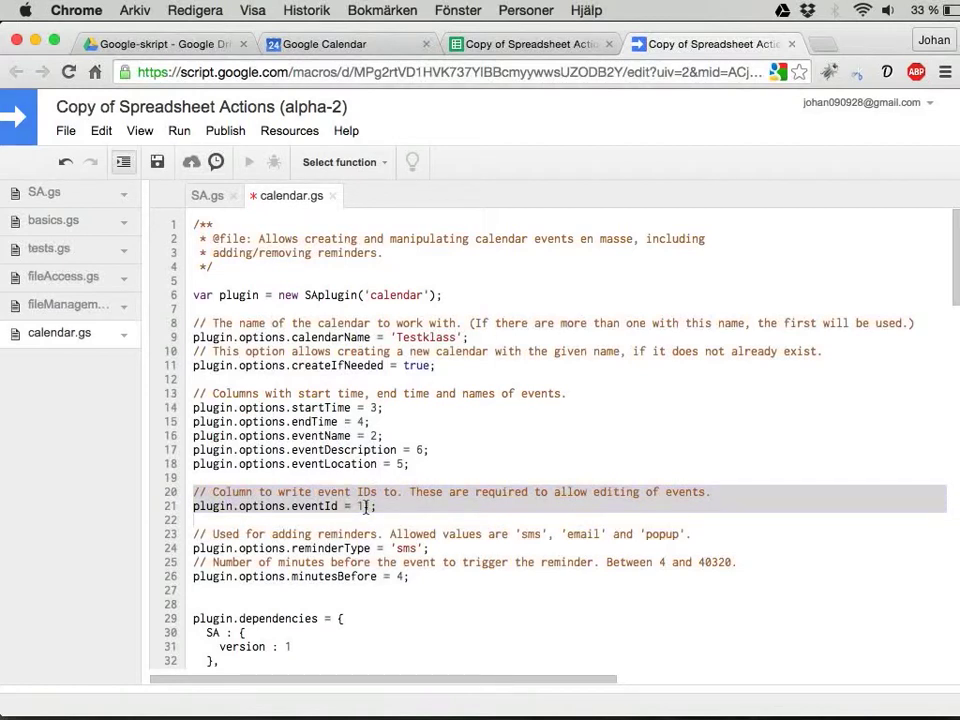
double_click(366, 506)
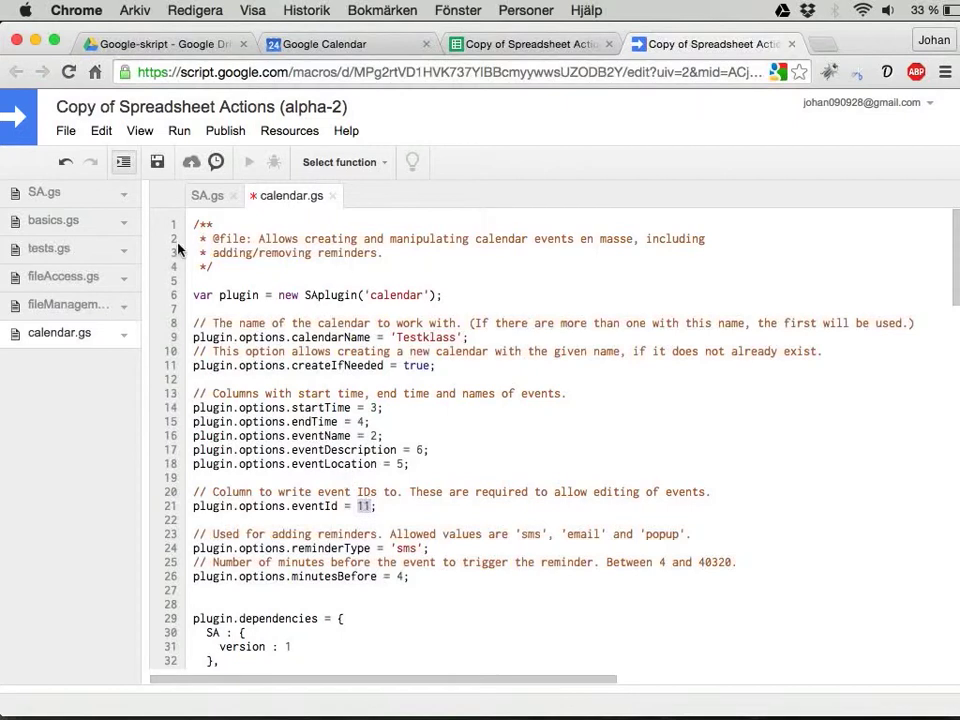
left_click(157, 166)
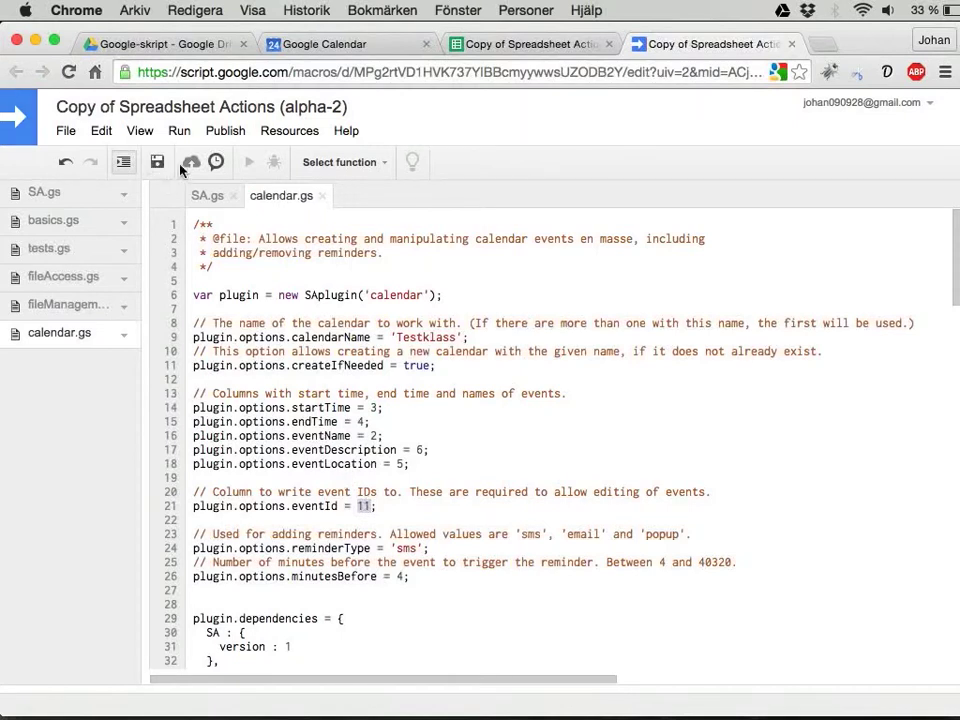
left_click(532, 47)
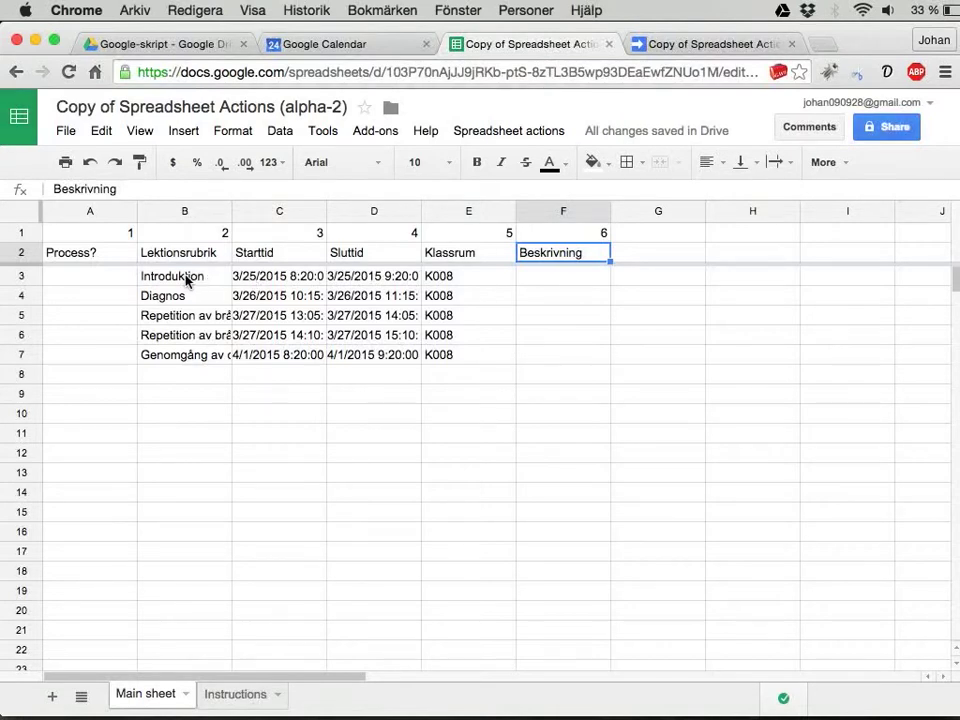
Step: Enter 1 in the Process? column for each lesson row, A3 through A7
left_click_drag(185, 278, 440, 357)
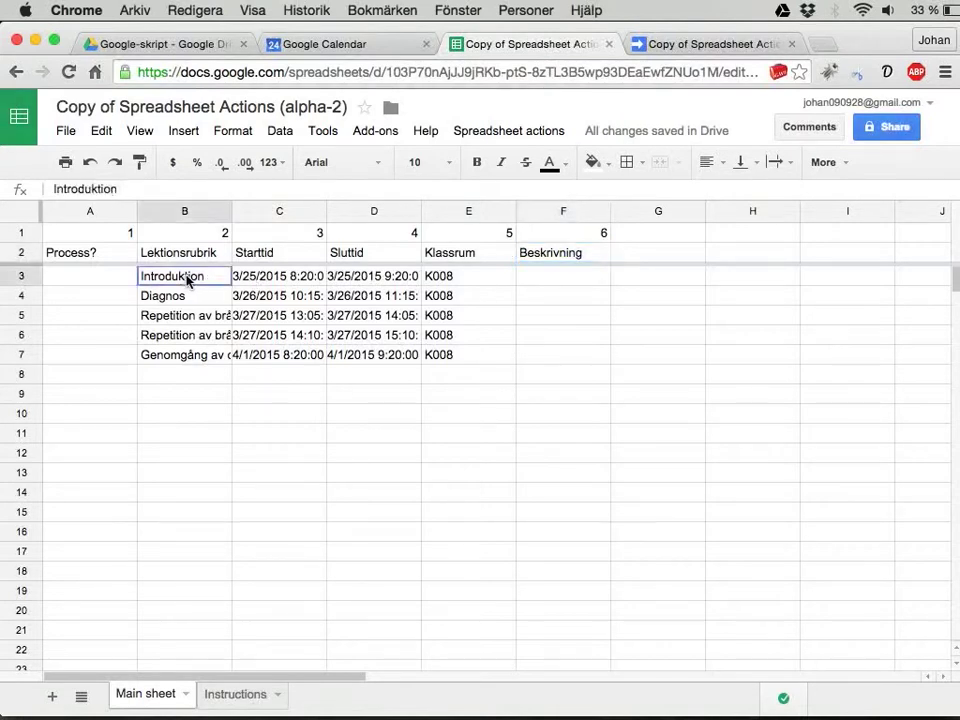
left_click(440, 357)
left_click(118, 283)
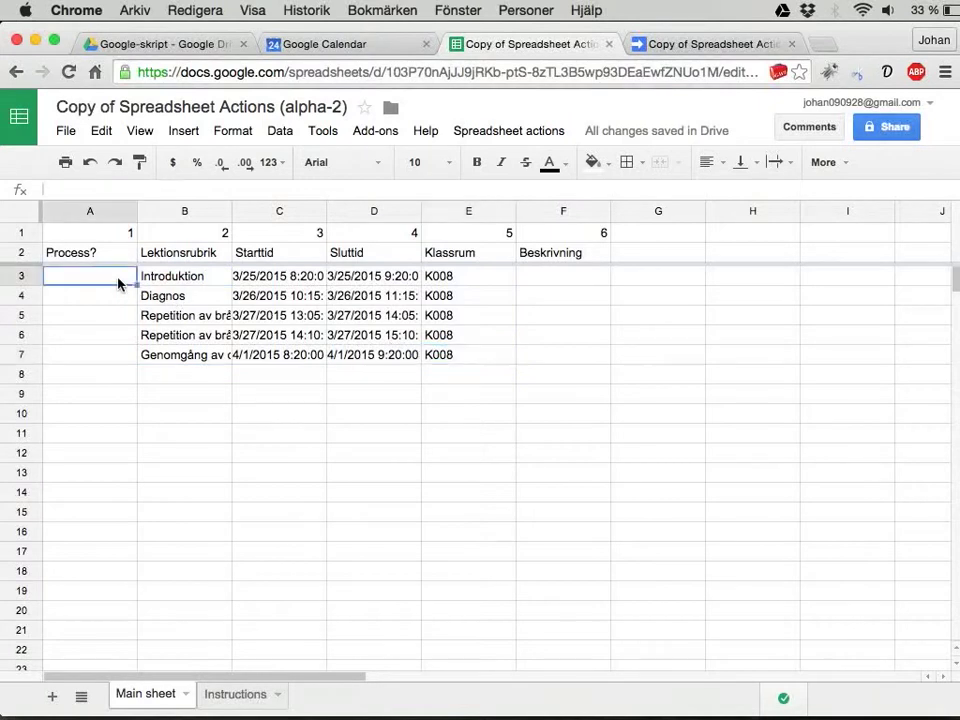
type("1")
key("Return")
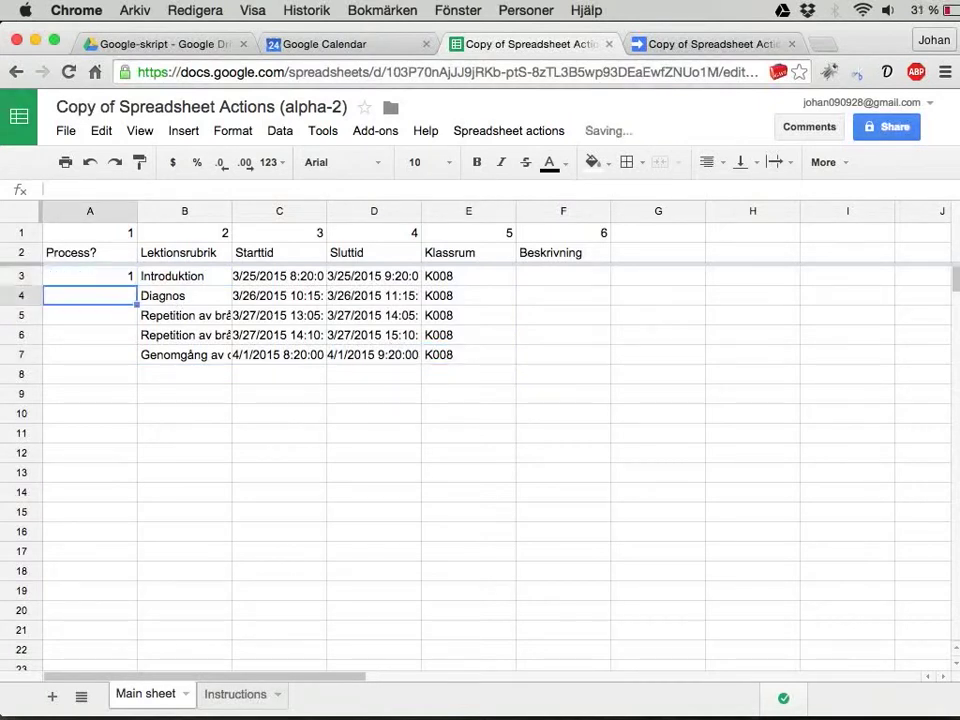
type("1 1 1 1")
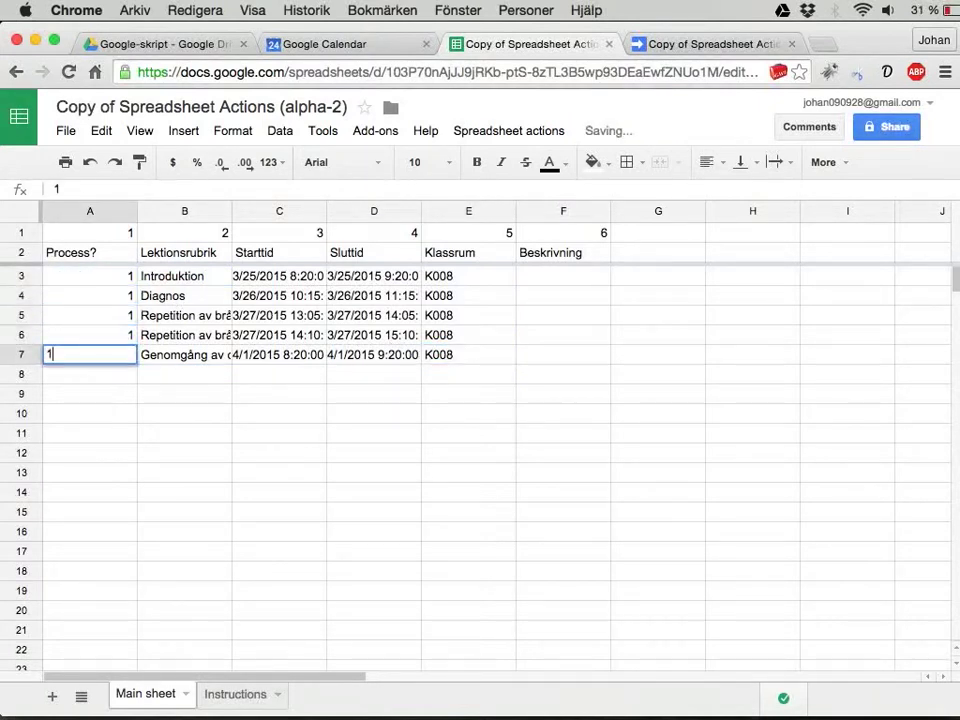
key("Return")
left_click_drag(113, 278, 111, 364)
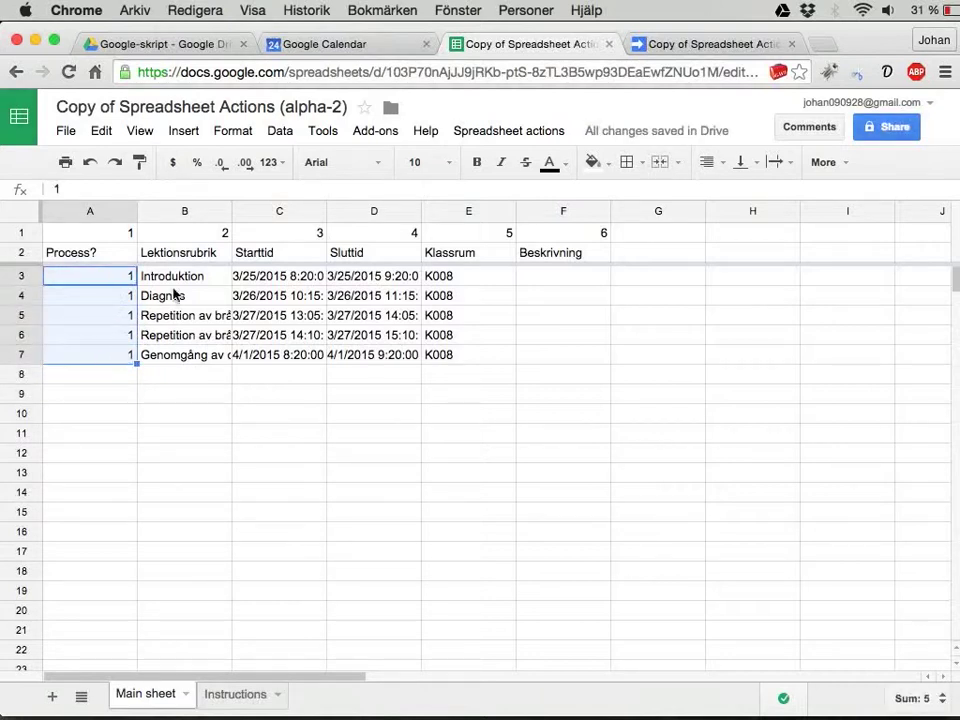
Step: Run Spreadsheet Actions' Create or update events on the flagged lessons, then view Google Calendar
left_click(272, 380)
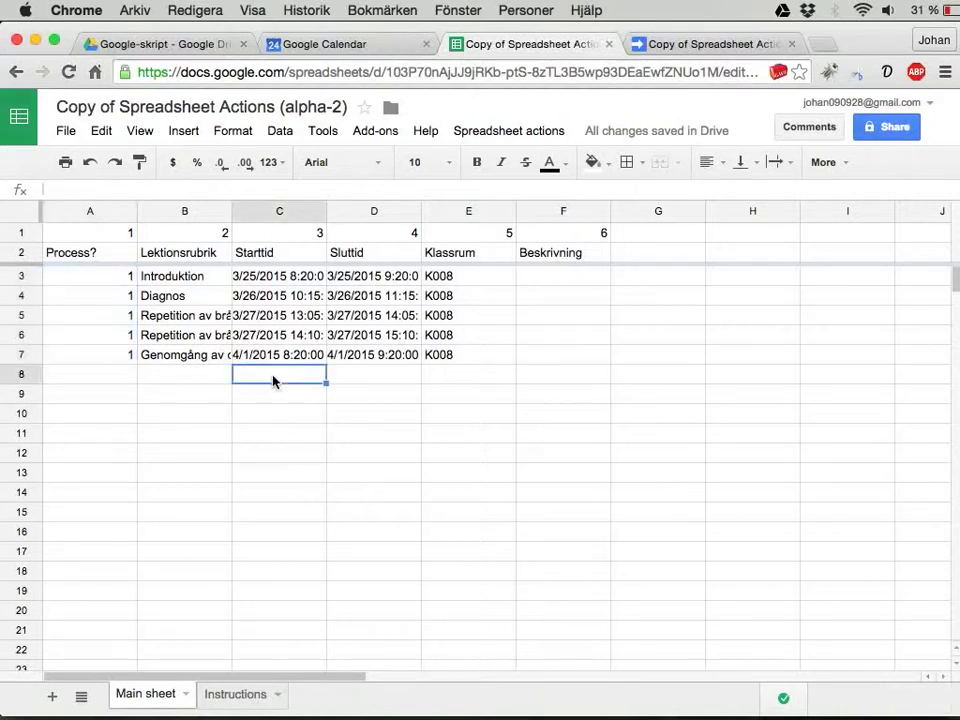
left_click(508, 130)
mouse_move(508, 162)
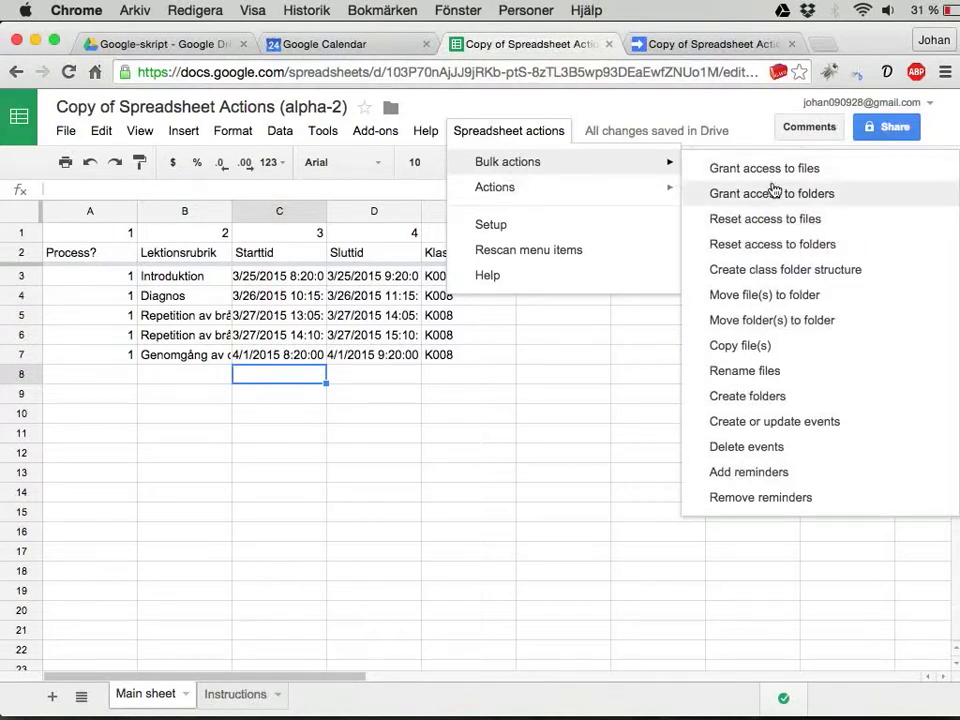
left_click(776, 423)
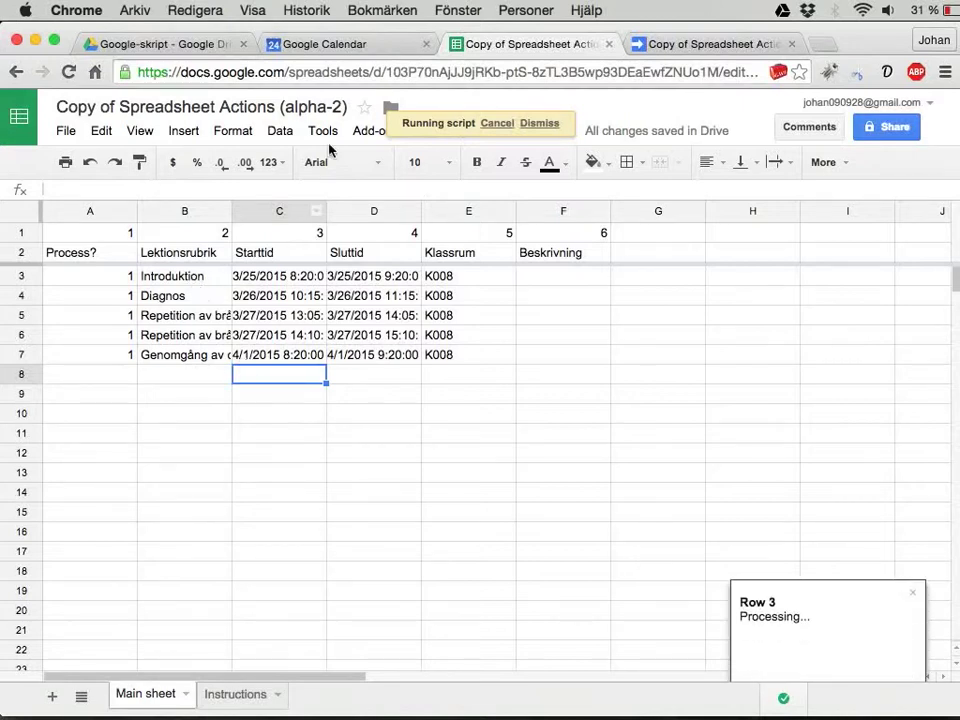
left_click(320, 44)
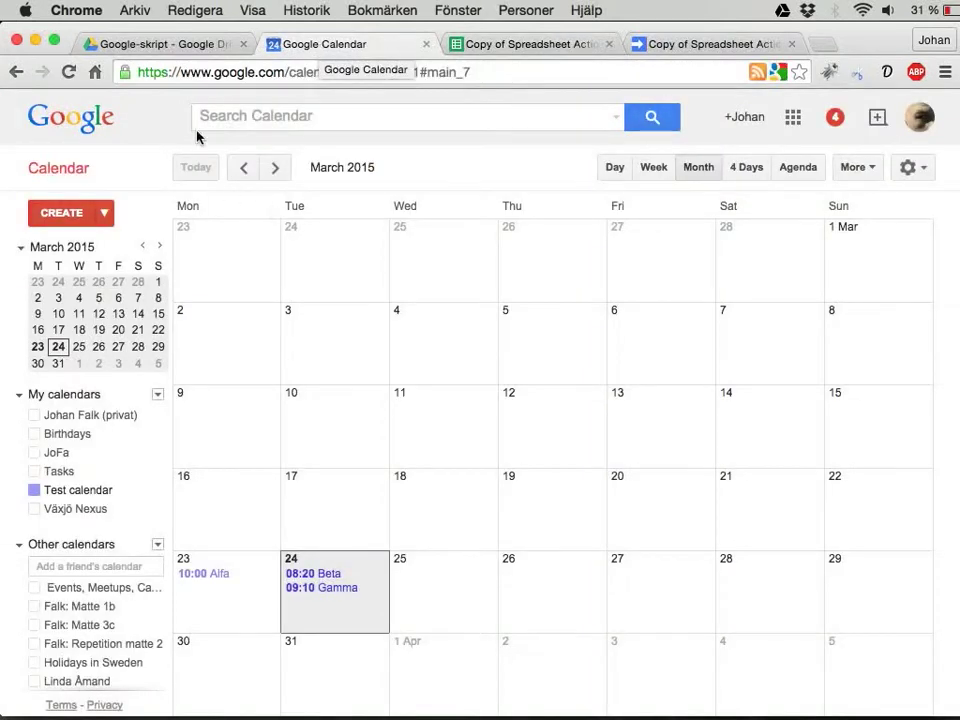
Step: Reload Google Calendar, hide the Test calendar and show the new Testklass calendar
left_click(69, 73)
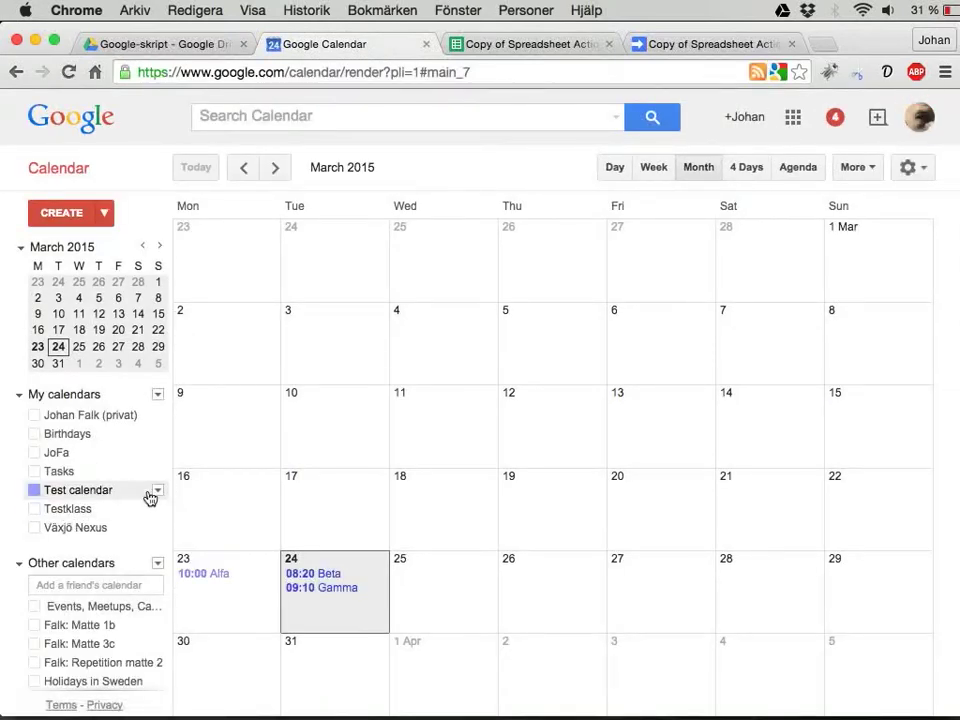
left_click(75, 491)
left_click(68, 510)
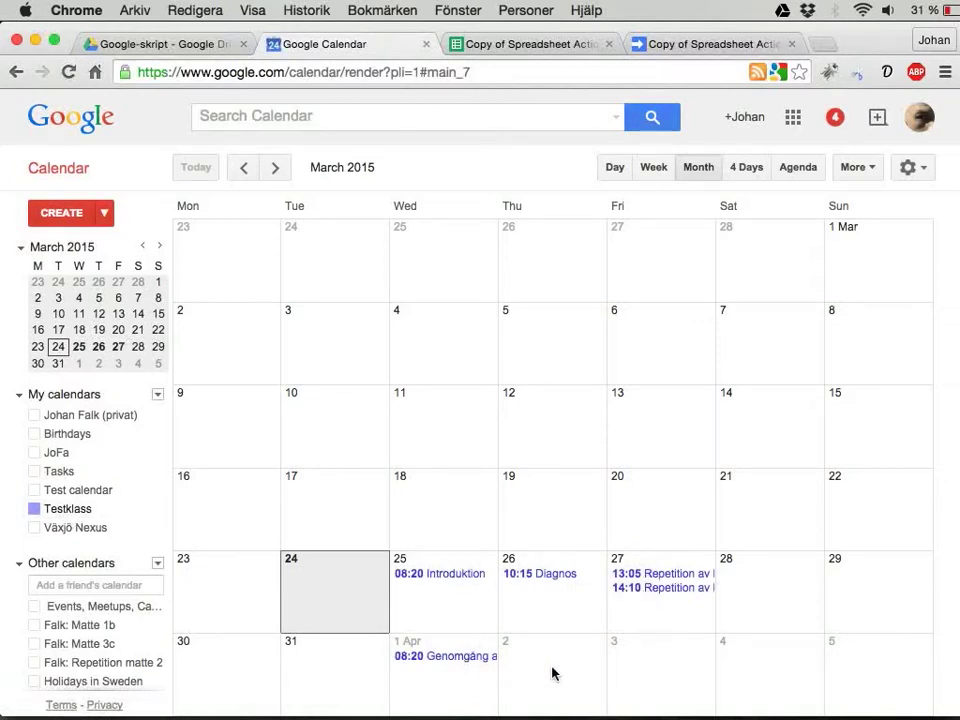
Step: Check the Introduktion event details show room K008
left_click(445, 576)
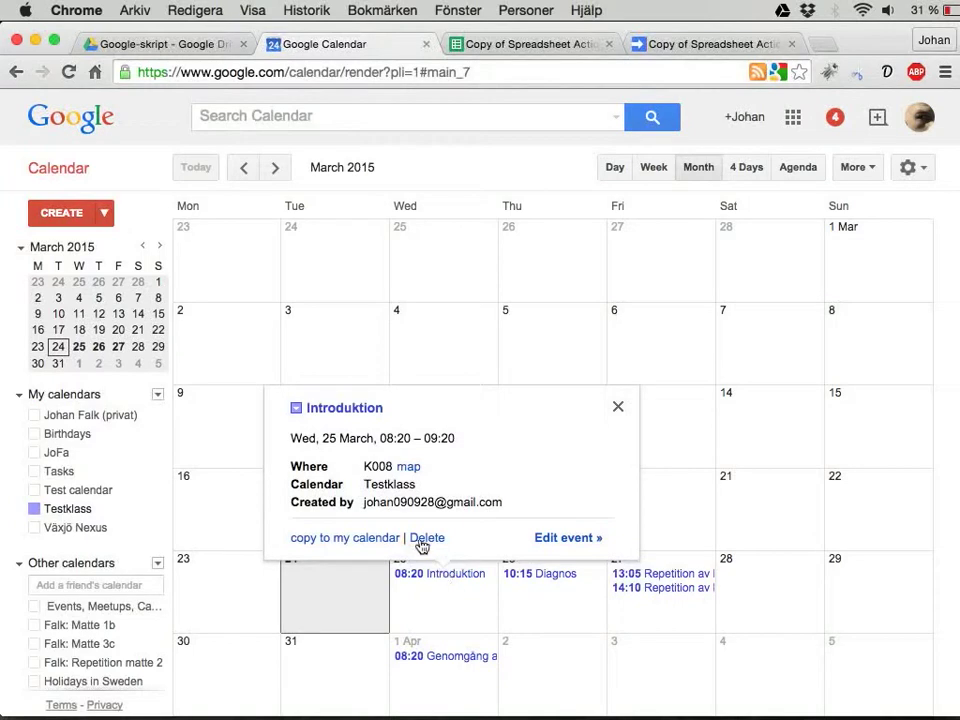
left_click_drag(364, 467, 390, 467)
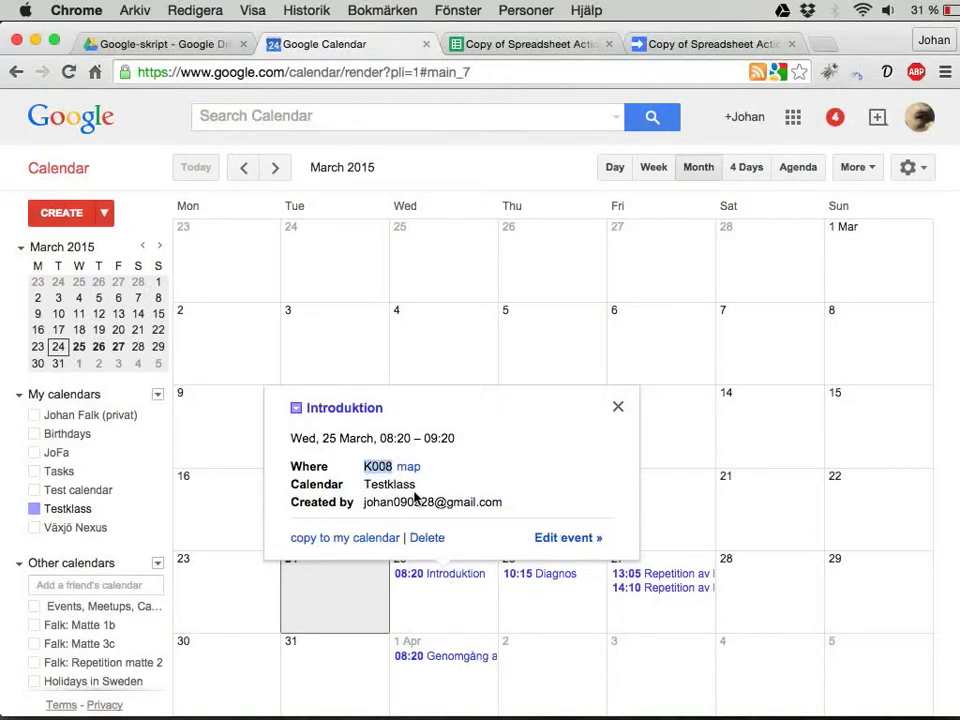
left_click(618, 407)
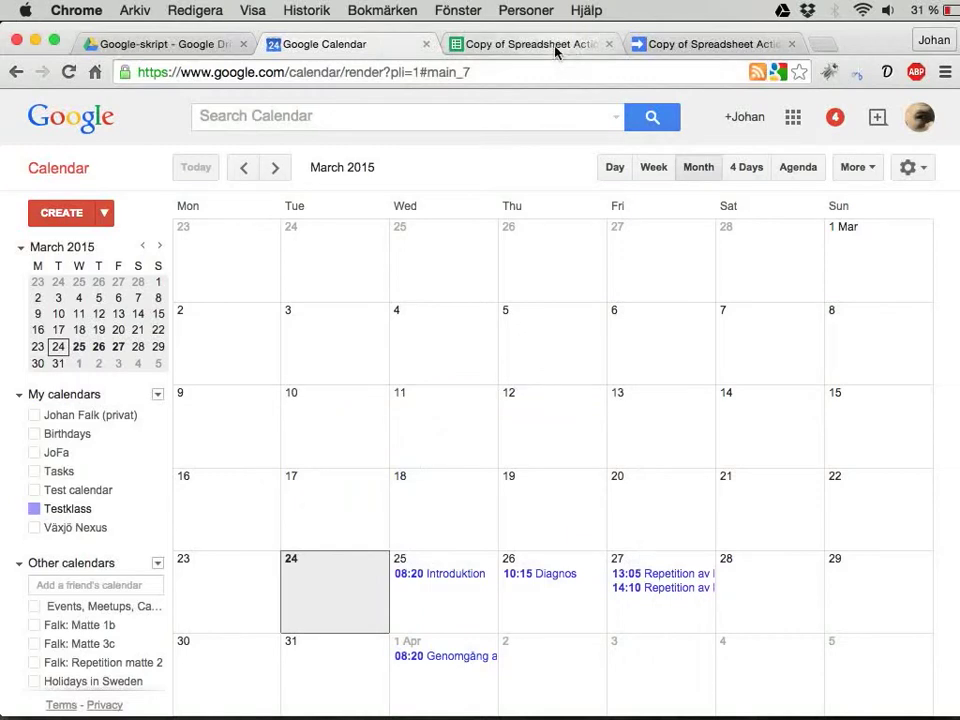
left_click(556, 46)
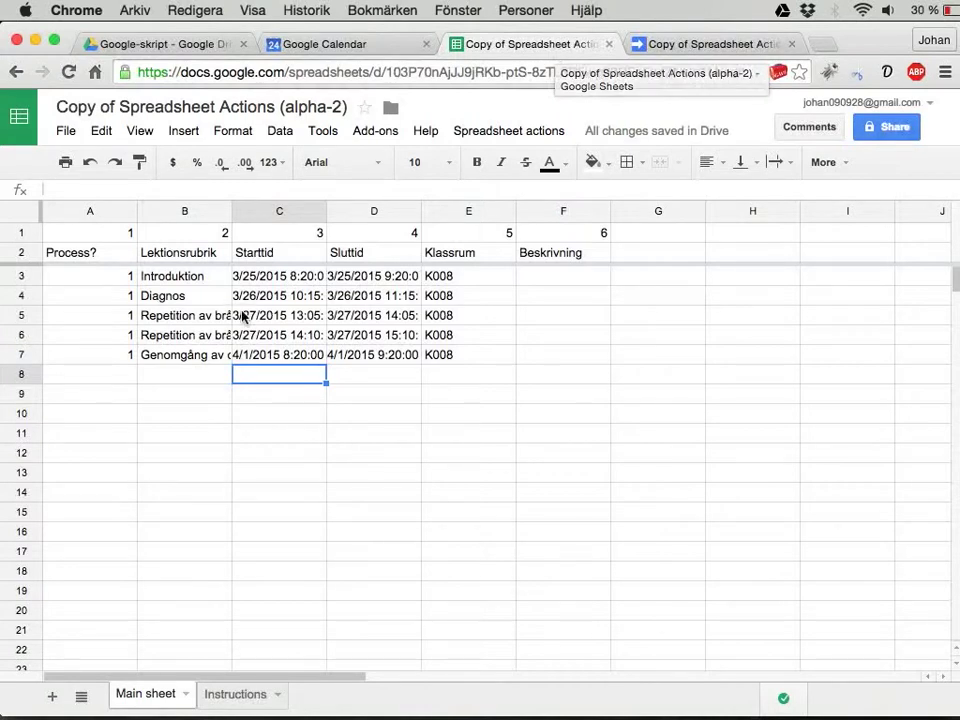
Step: Add the lesson title Repetitionsdiagnos in B8 and clear the old flags in A3:A7
left_click(200, 376)
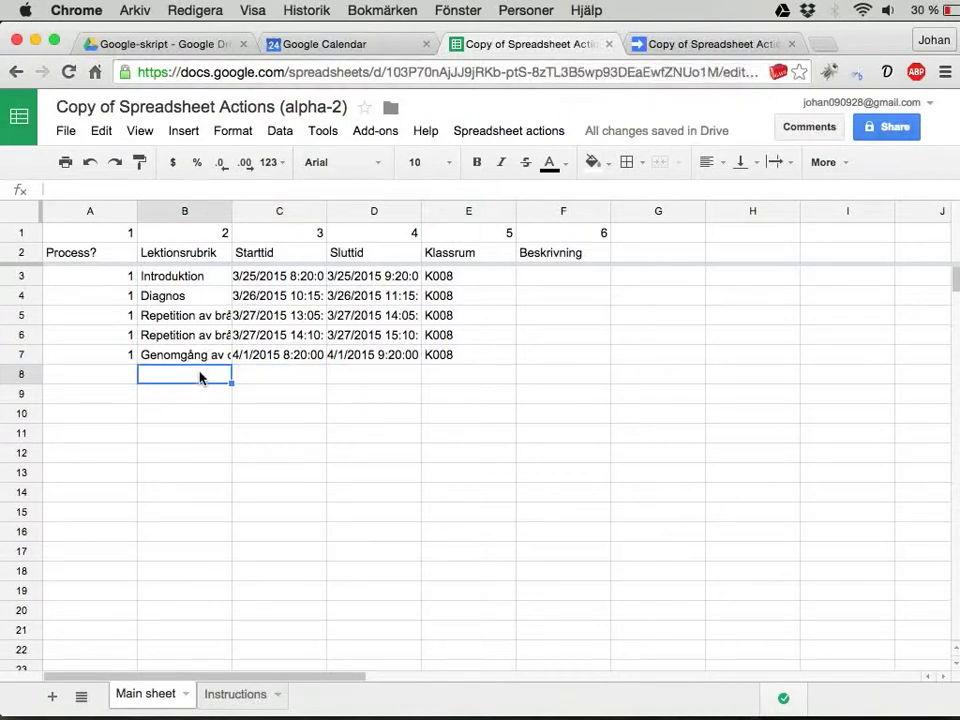
type("Repetitions")
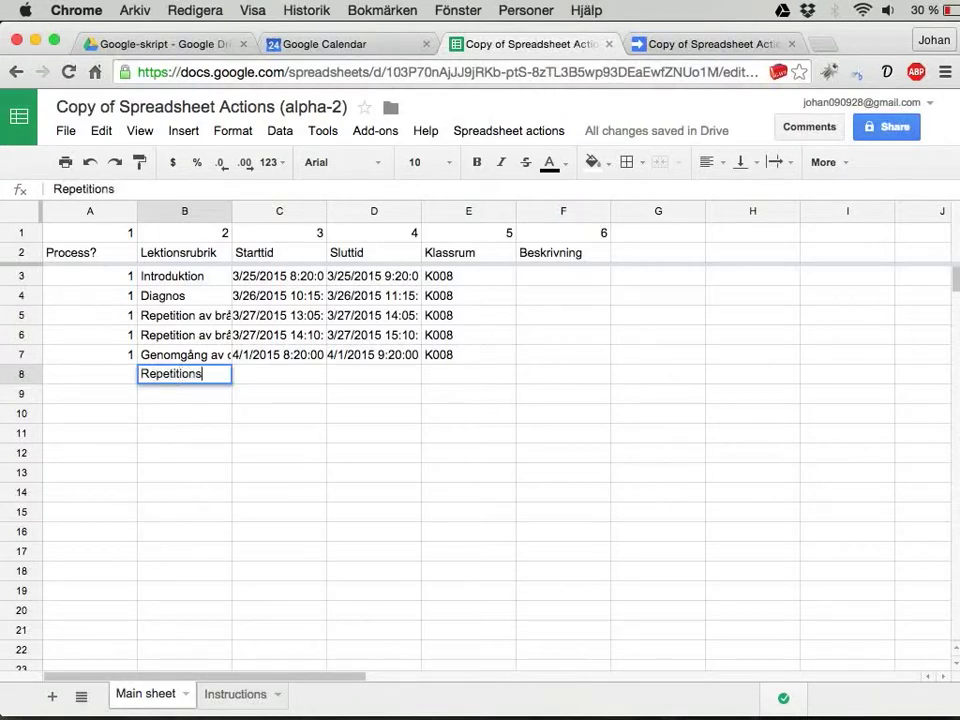
type("diagnos")
key("Return")
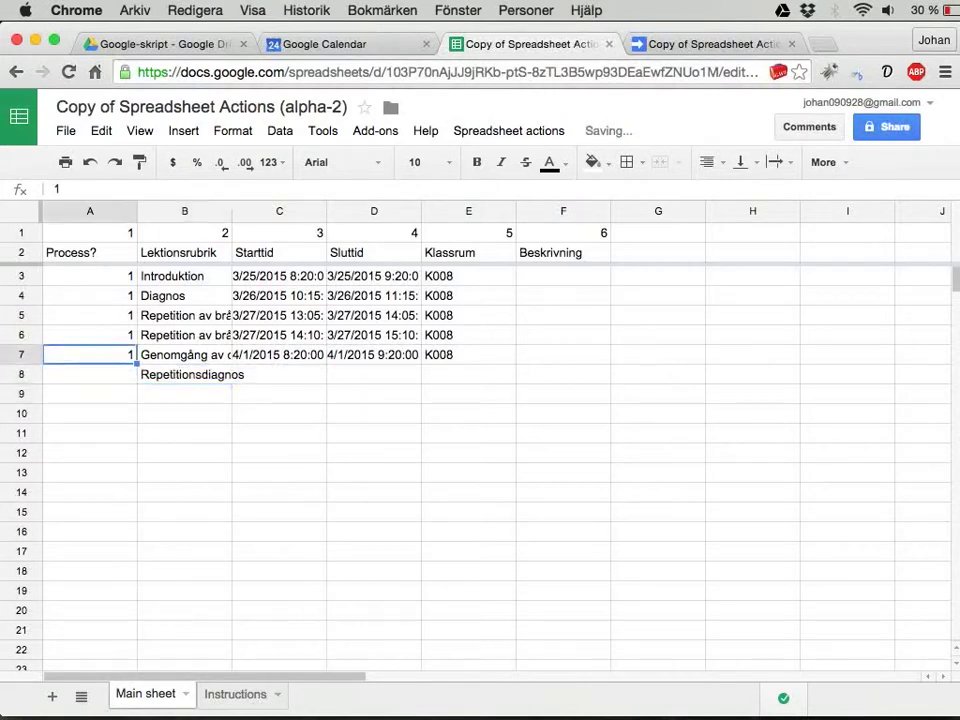
left_click_drag(90, 355, 90, 252)
key("Delete")
Step: Copy row 7's start, end and room (C7:E7) into C8:E8
key("Right")
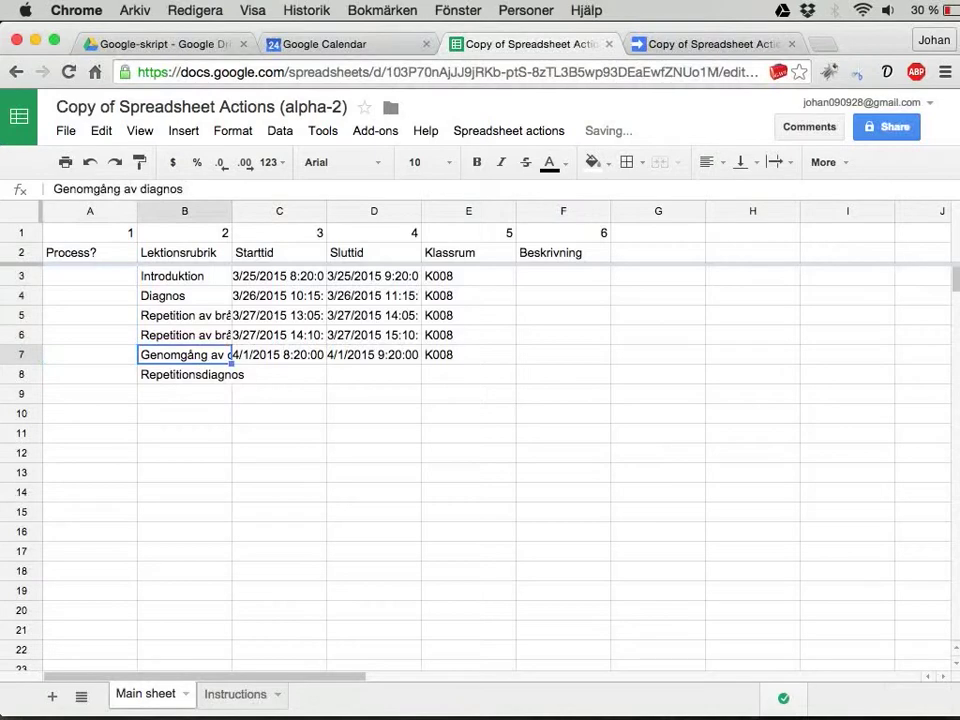
key("Right")
key("shift+Right")
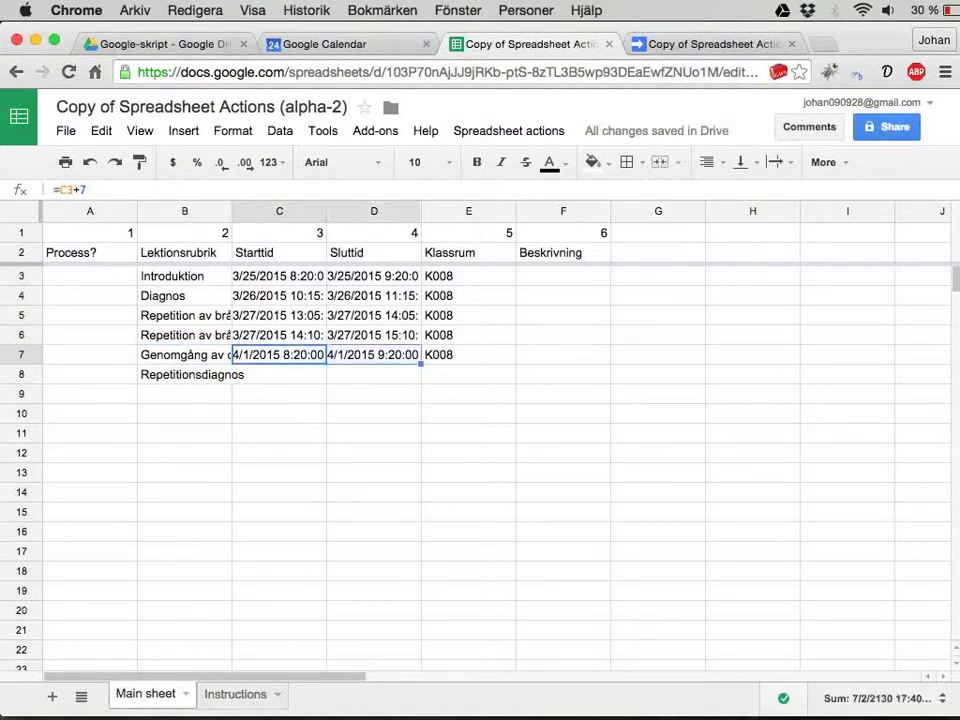
key("shift+Right")
key("ctrl+c")
key("Down")
key("ctrl+v")
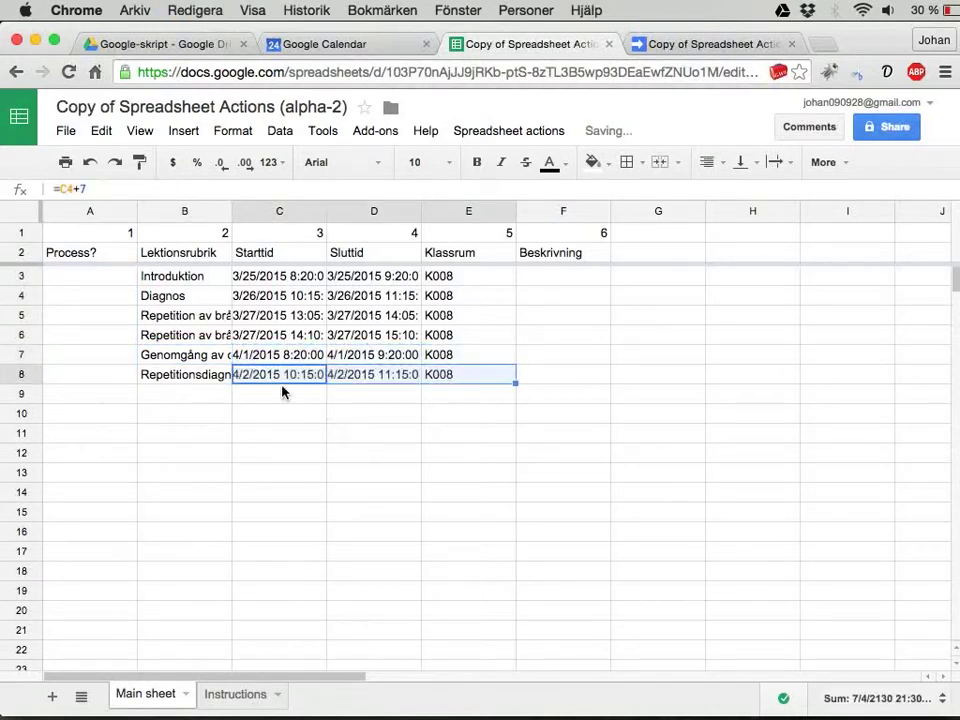
left_click(285, 375)
double_click(285, 375)
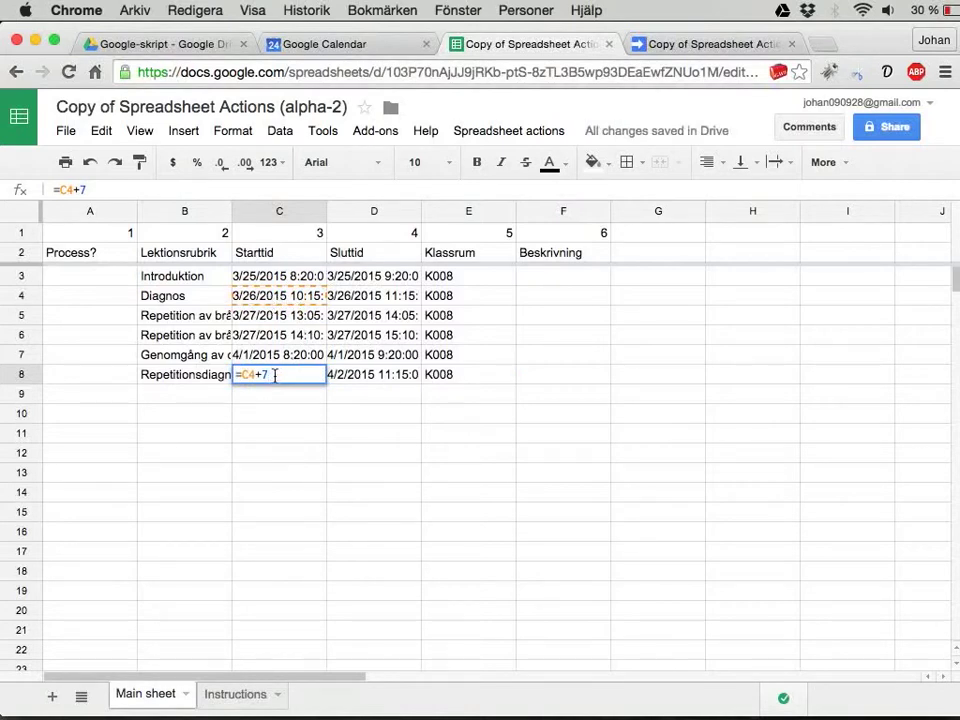
key("Escape")
Step: Flag row 8 for processing with a 1 in A8
left_click(85, 381)
type("1")
key("Return")
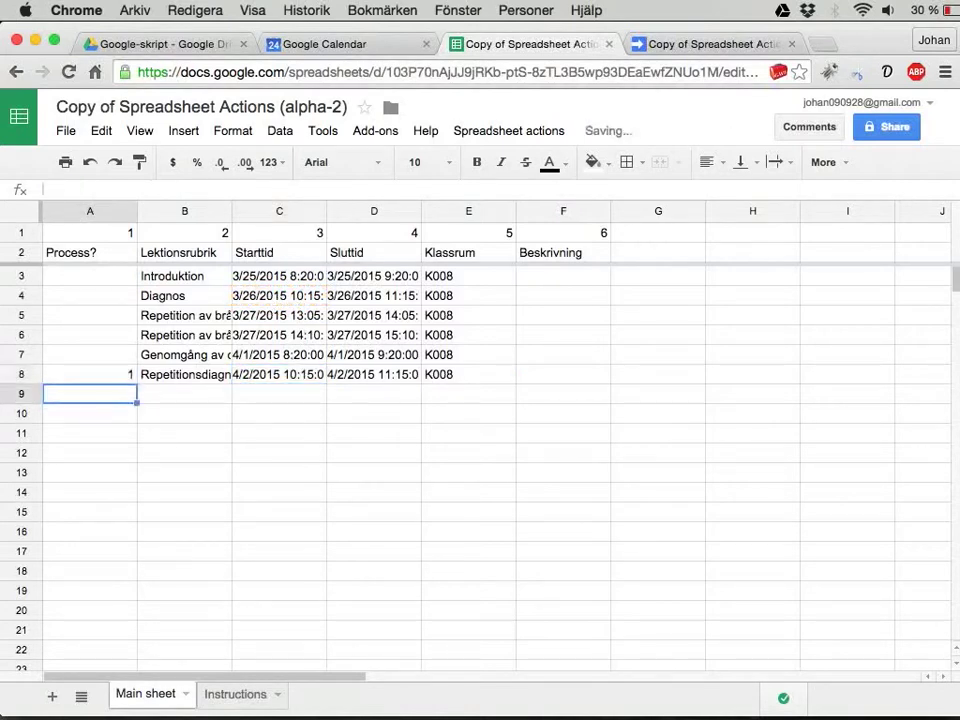
key("Up")
key("Right")
key("Up")
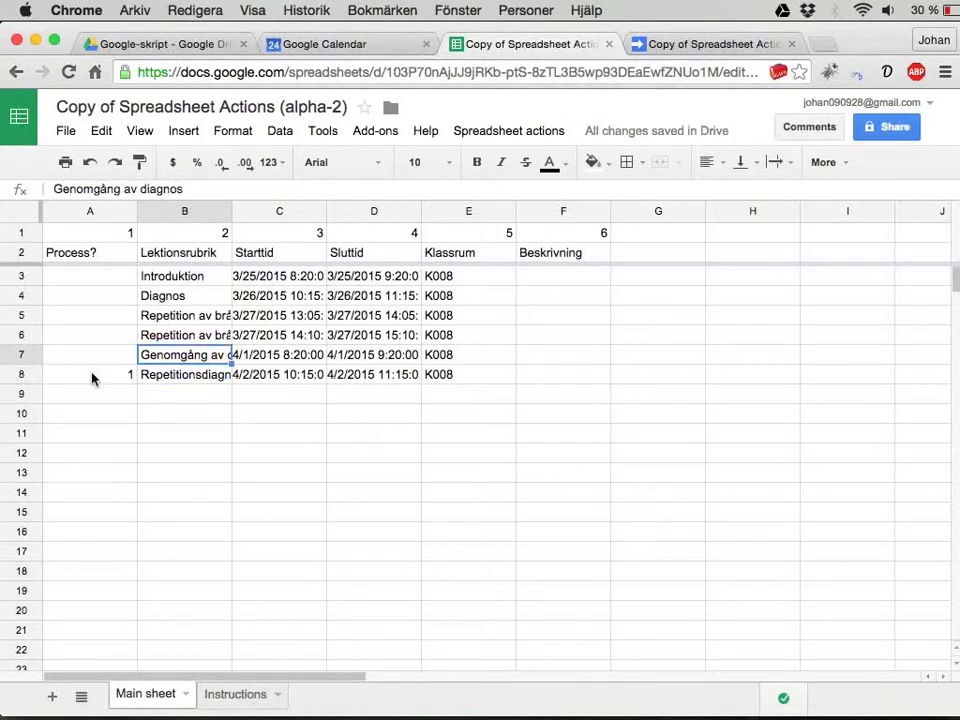
Step: Run Create or update events and confirm Repetitionsdiagnos appears on 2 April at 10:15
left_click(505, 131)
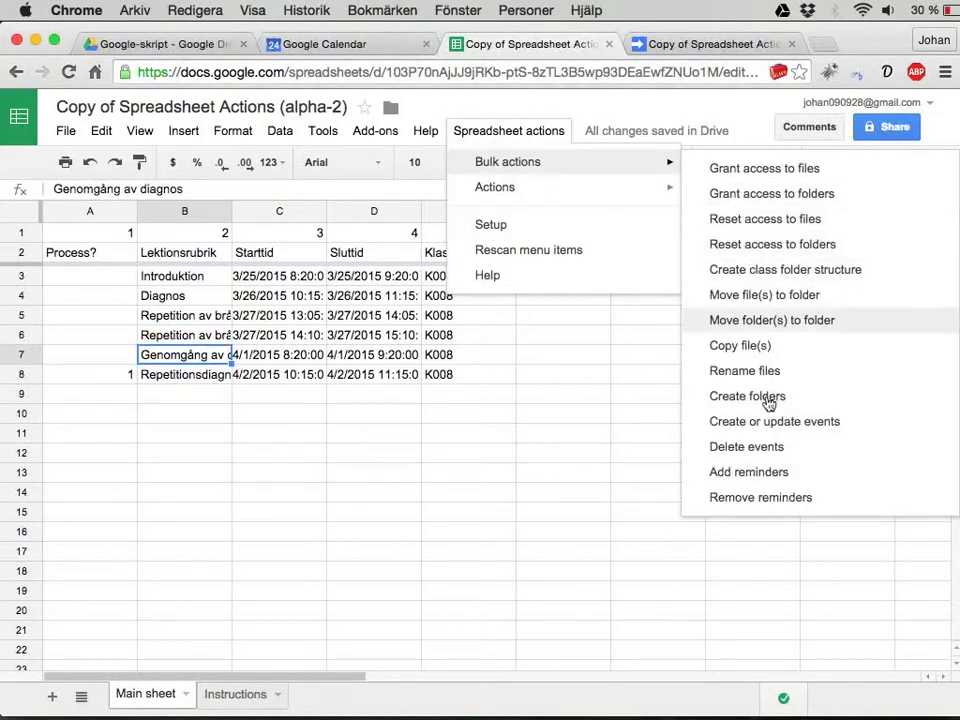
left_click(743, 427)
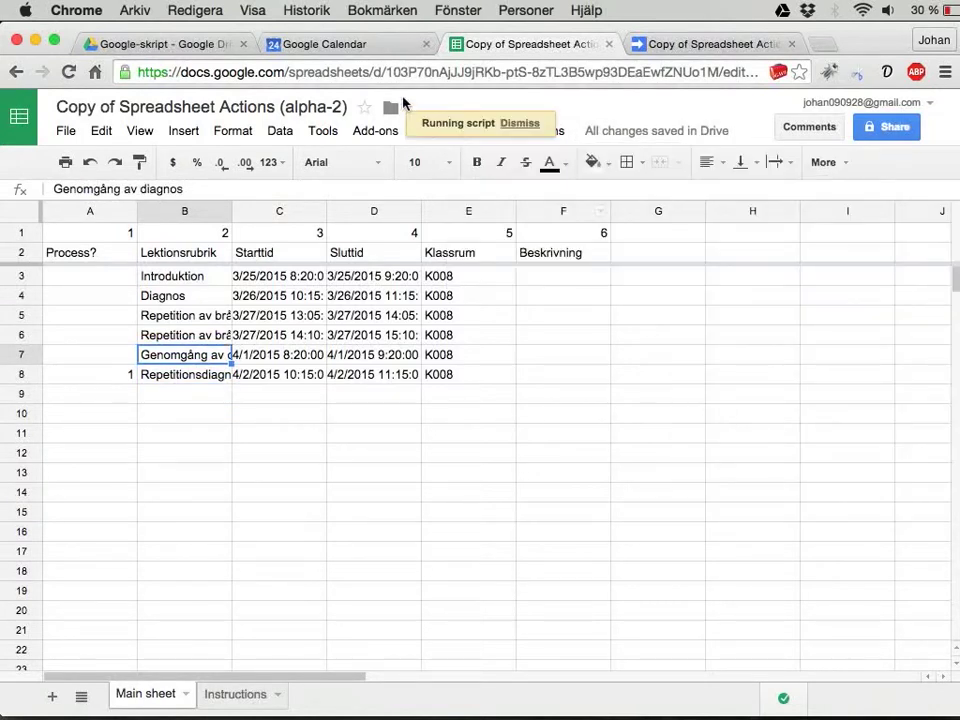
left_click(364, 47)
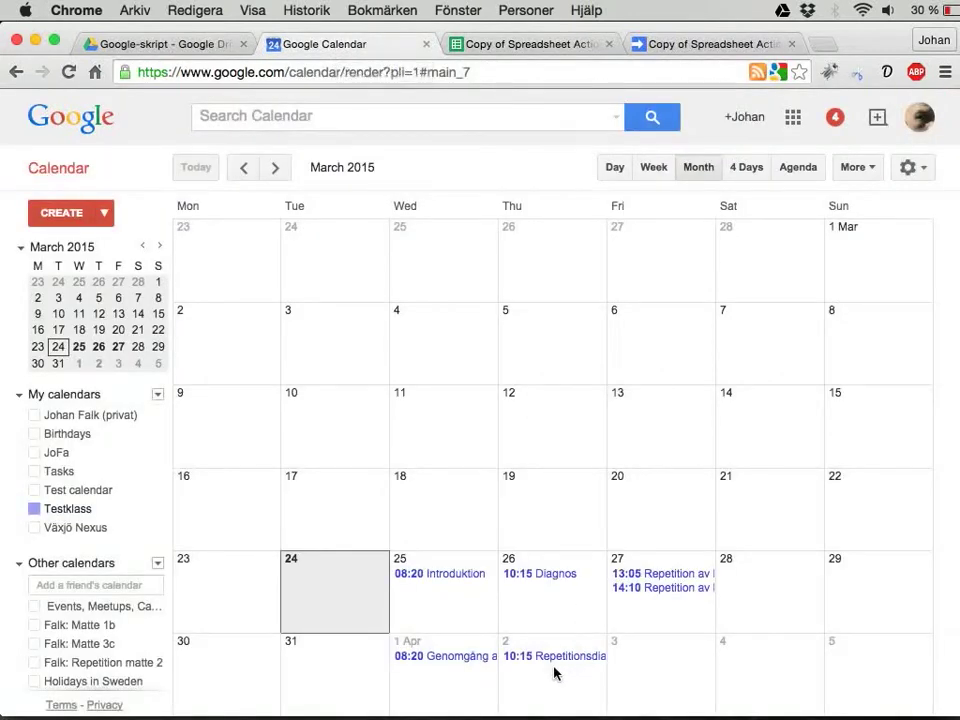
left_click(524, 47)
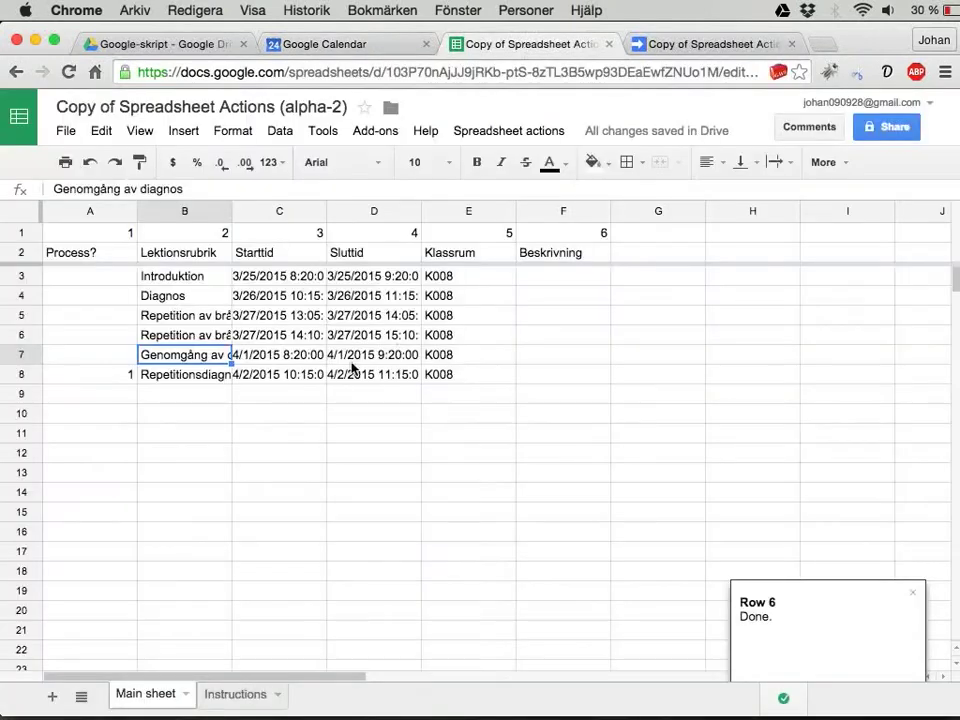
double_click(197, 358)
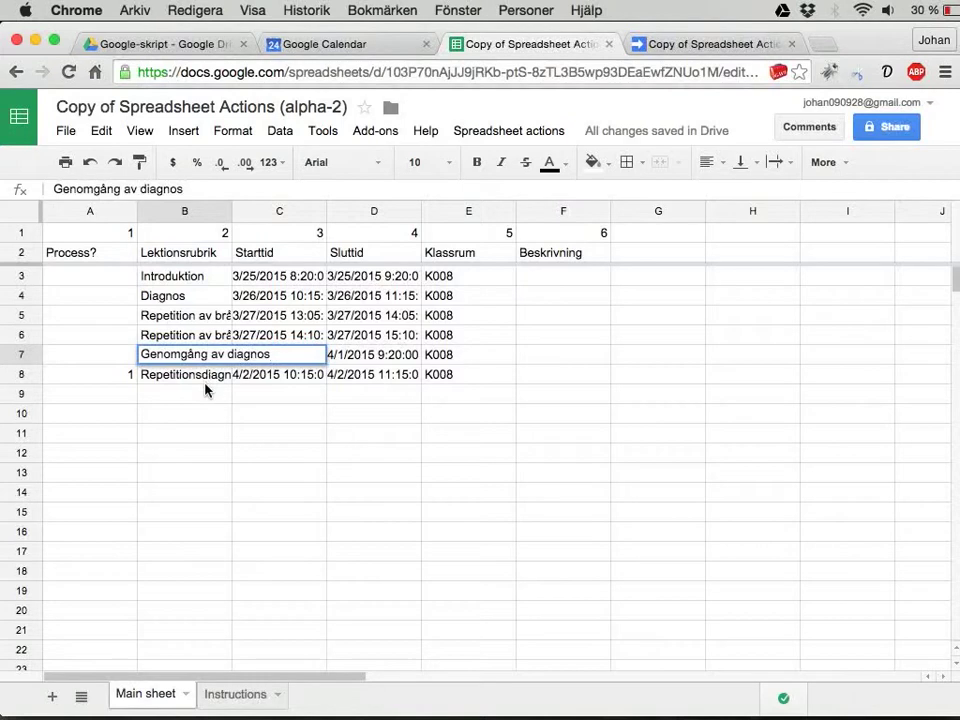
Step: Rename row 8's lesson title from Repetitionsdiagnos to Mer repetition!
left_click(205, 380)
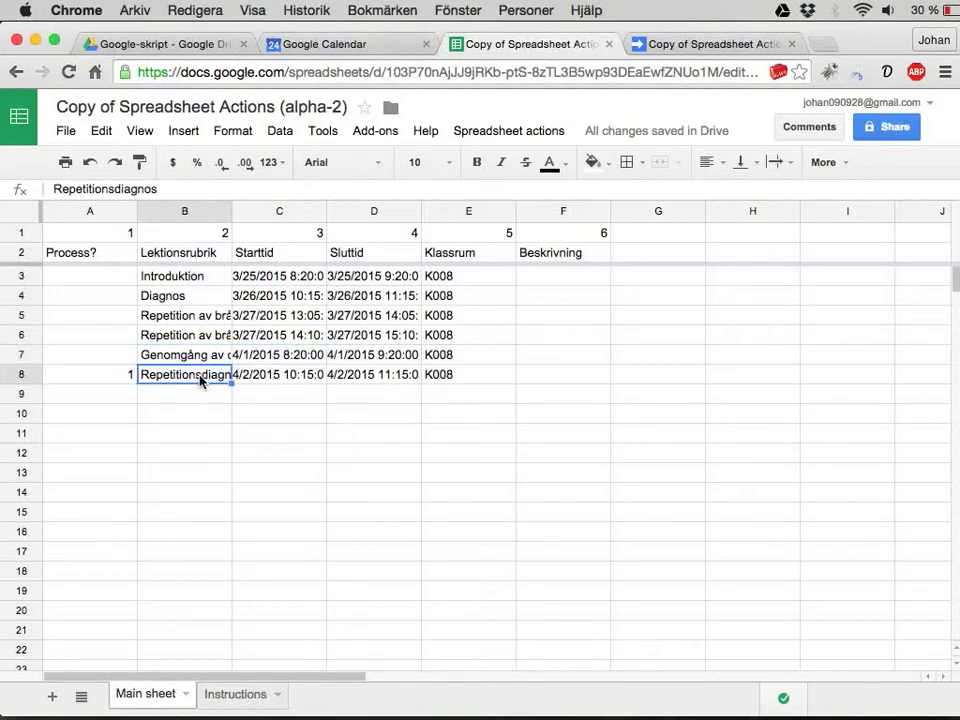
double_click(203, 379)
key("super+a")
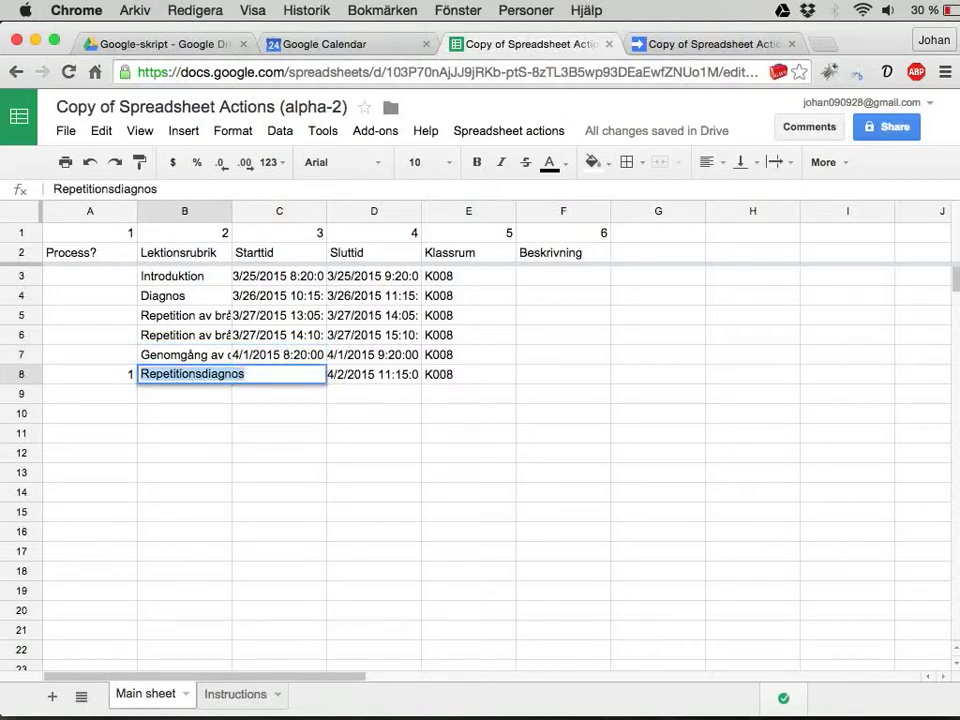
type("Mer rep")
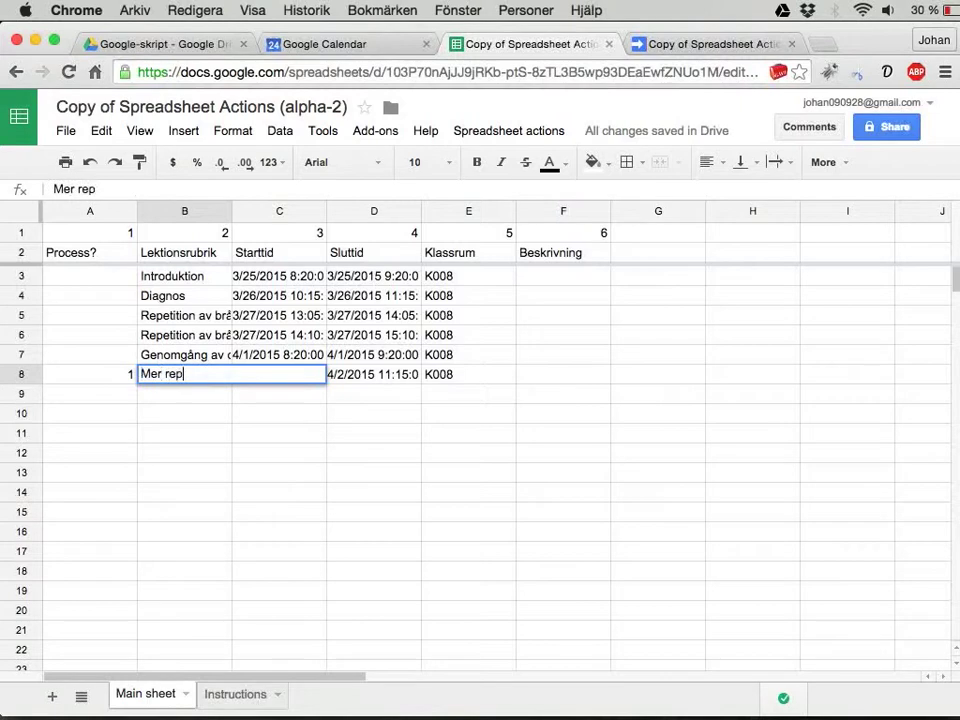
type("etitions")
key("Return")
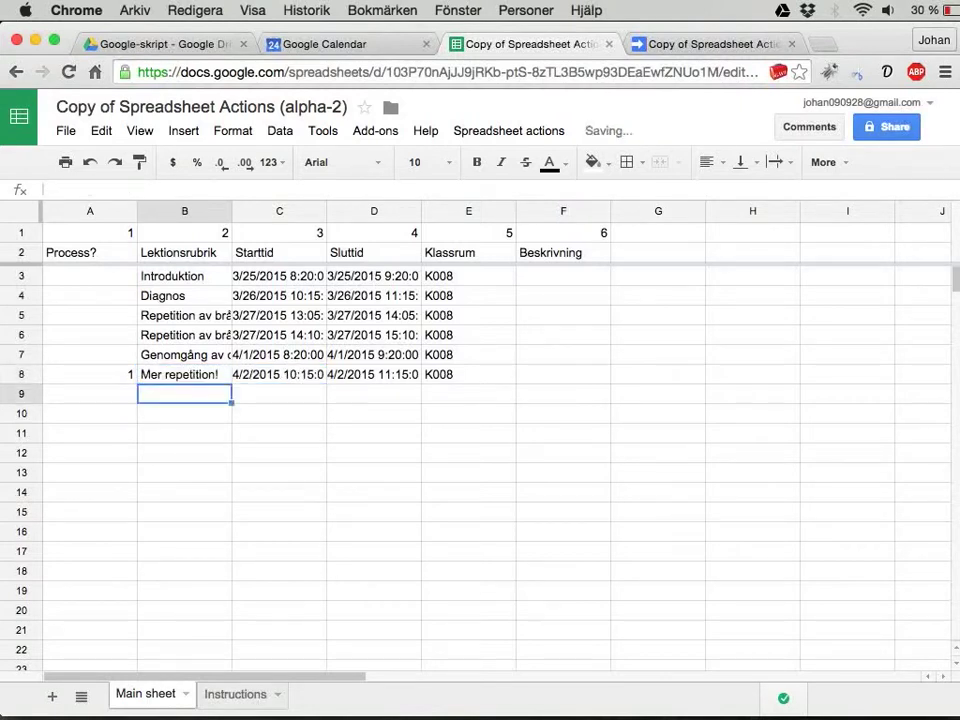
Step: Run Create or update events again and view Google Calendar
left_click(505, 133)
mouse_move(508, 162)
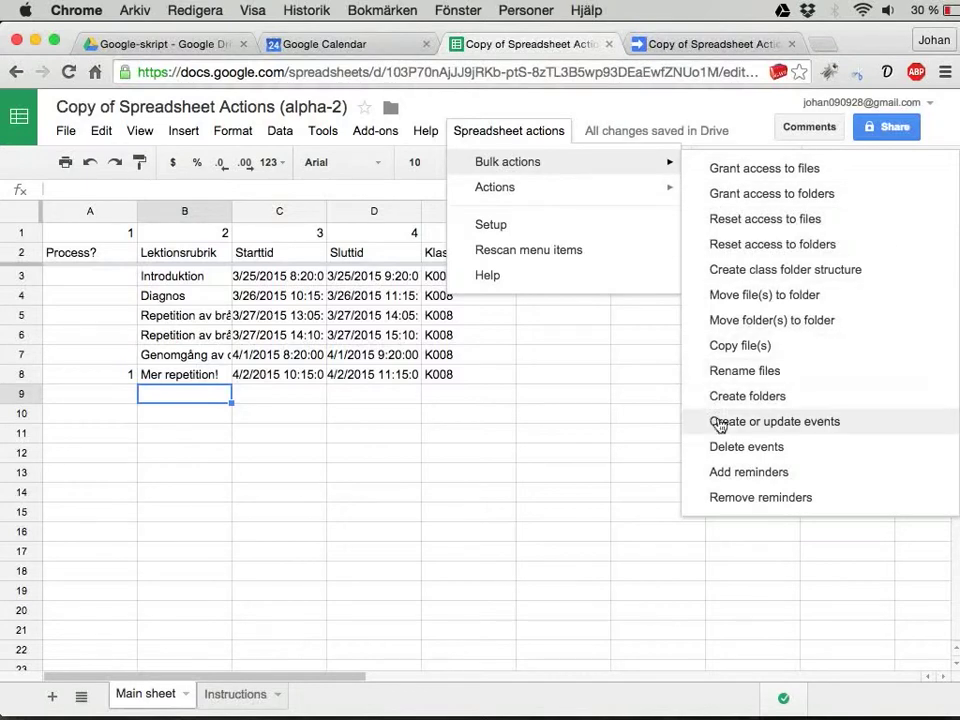
left_click(783, 424)
left_click(354, 44)
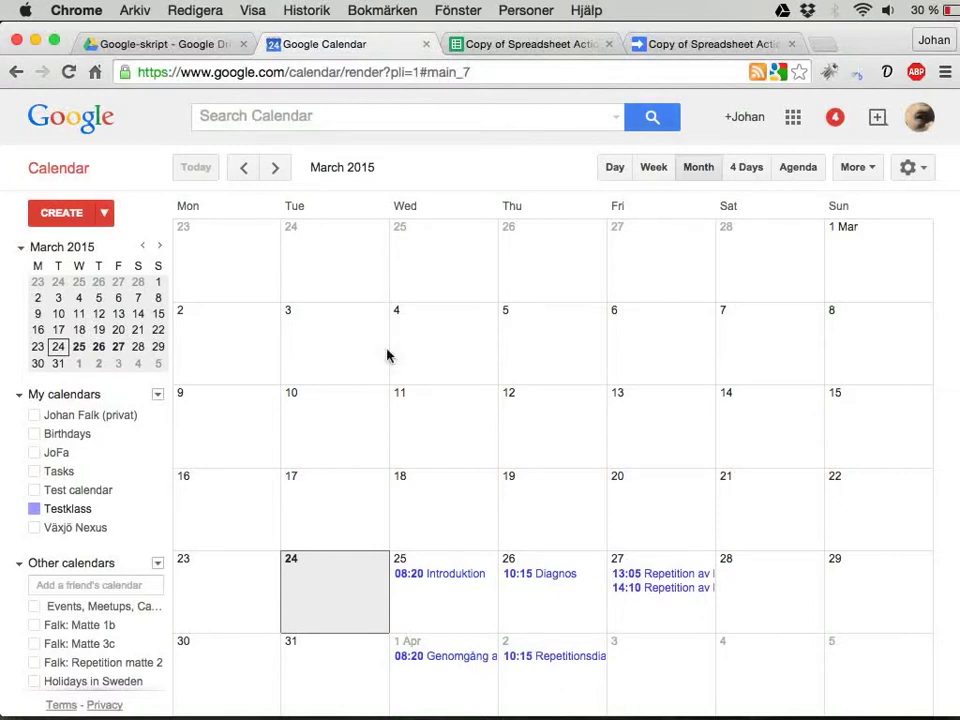
Step: Reload Google Calendar and confirm the 2 April 10:15 event now reads Mer repetition!
left_click(70, 74)
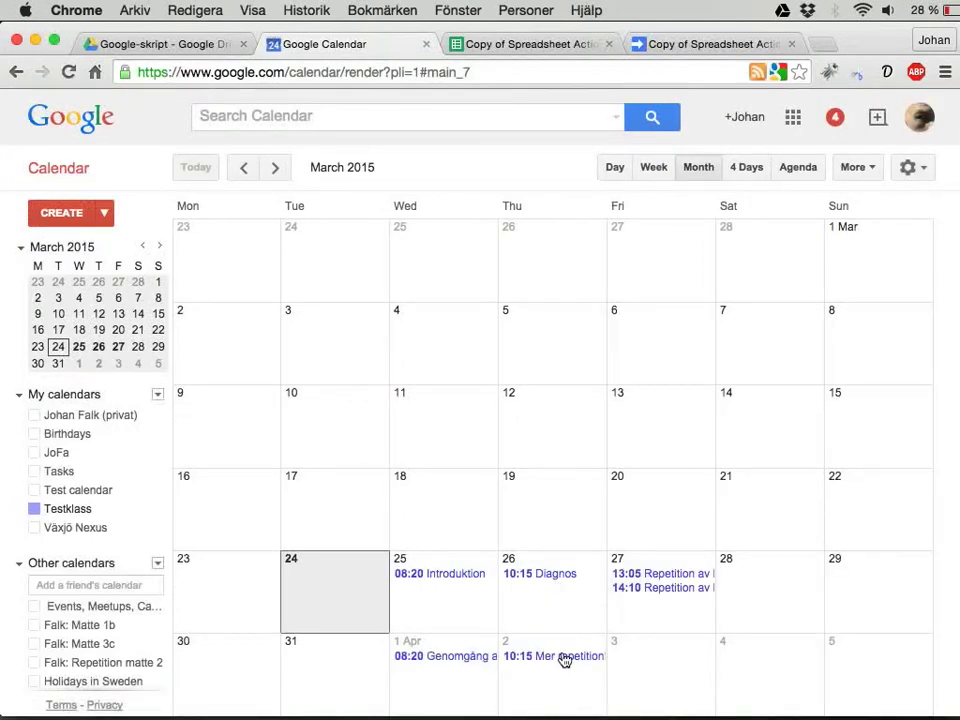
left_click(564, 657)
left_click(737, 488)
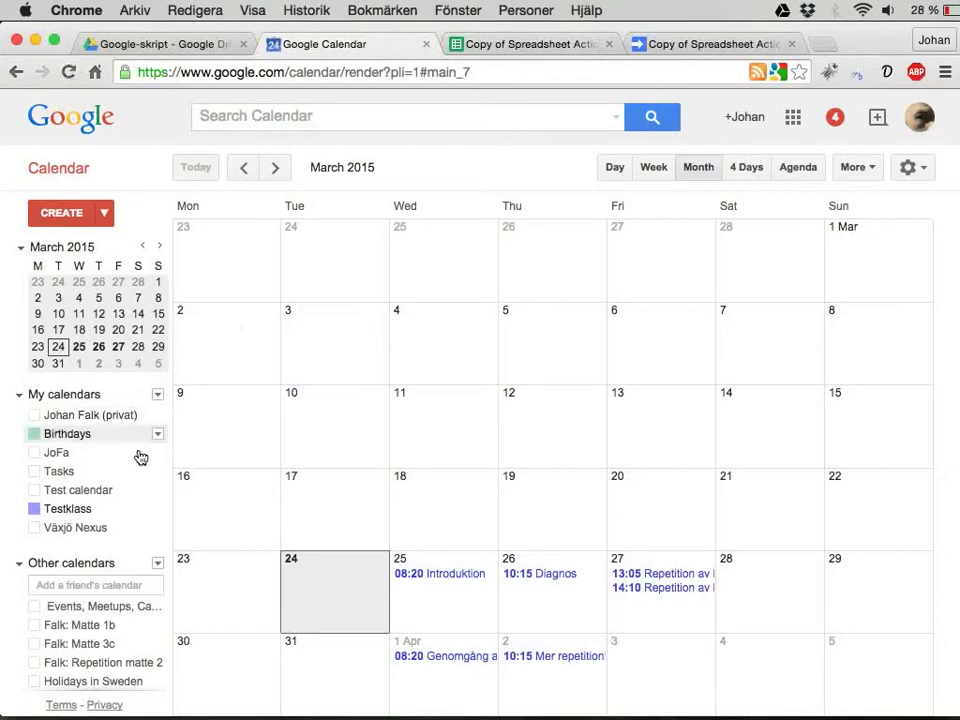
mouse_move(68, 508)
left_click(158, 510)
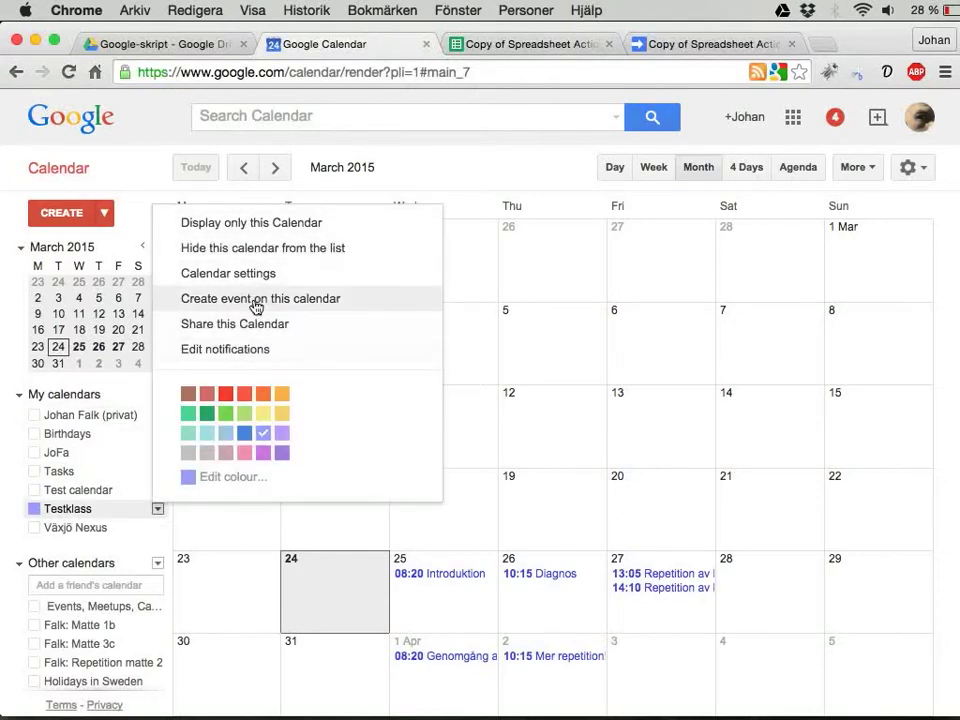
left_click(156, 509)
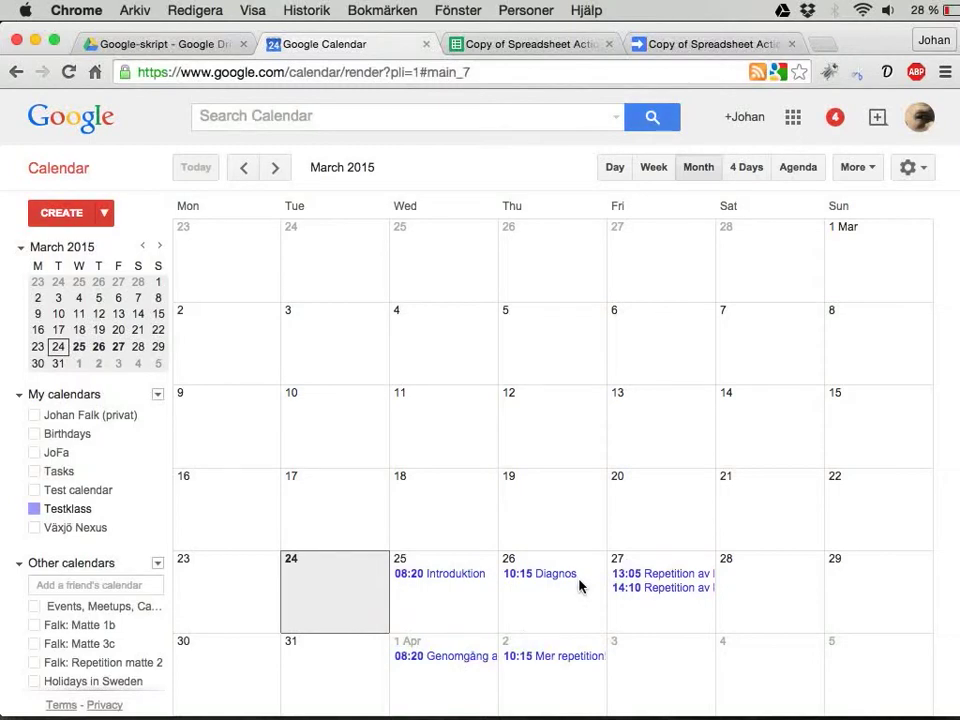
left_click(552, 46)
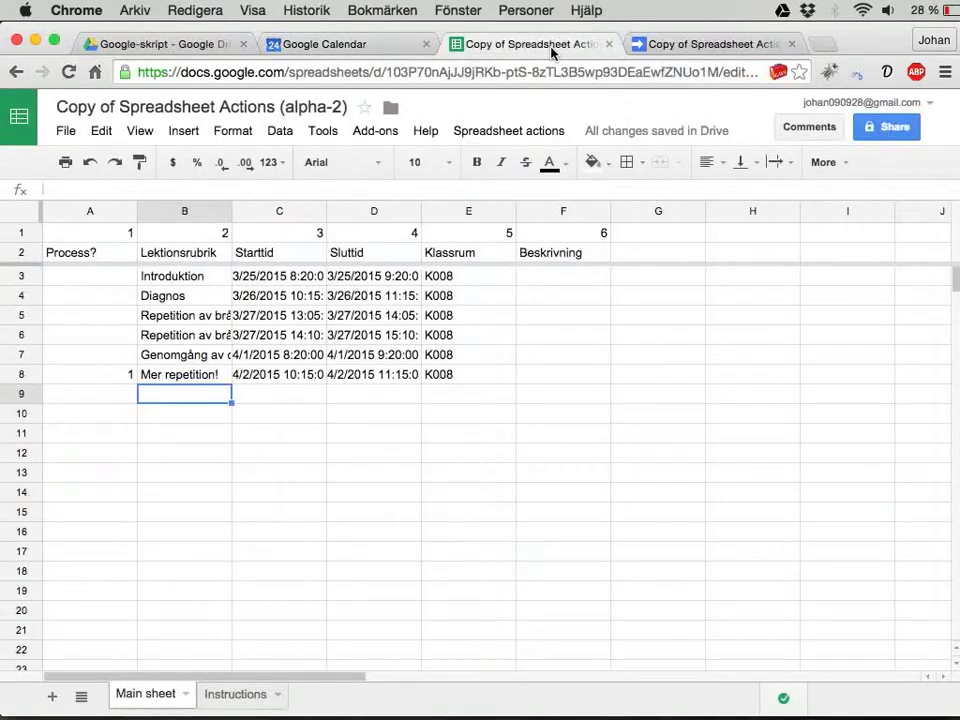